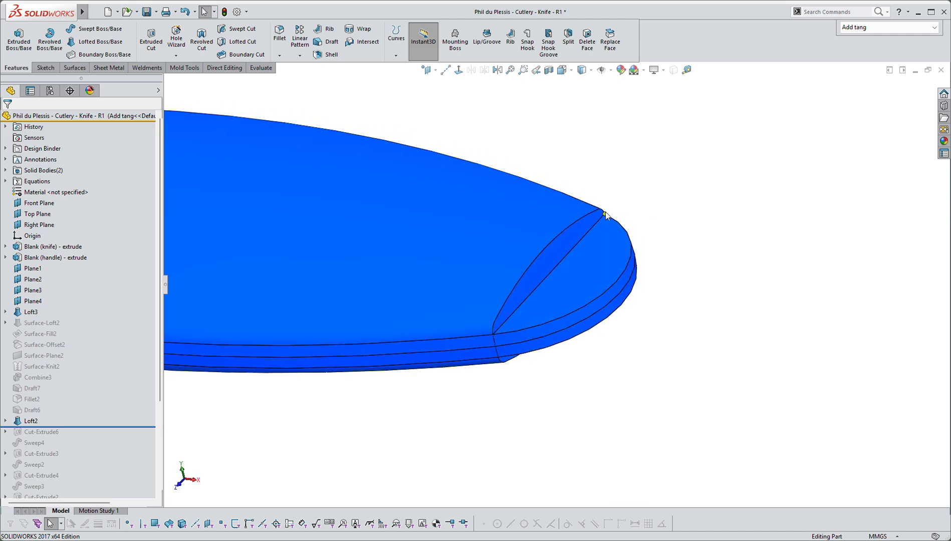
Step: Inspect the arc edge around the rounded tip of the handle blank
{"action": "left_click", "coordinate": [617, 283]}
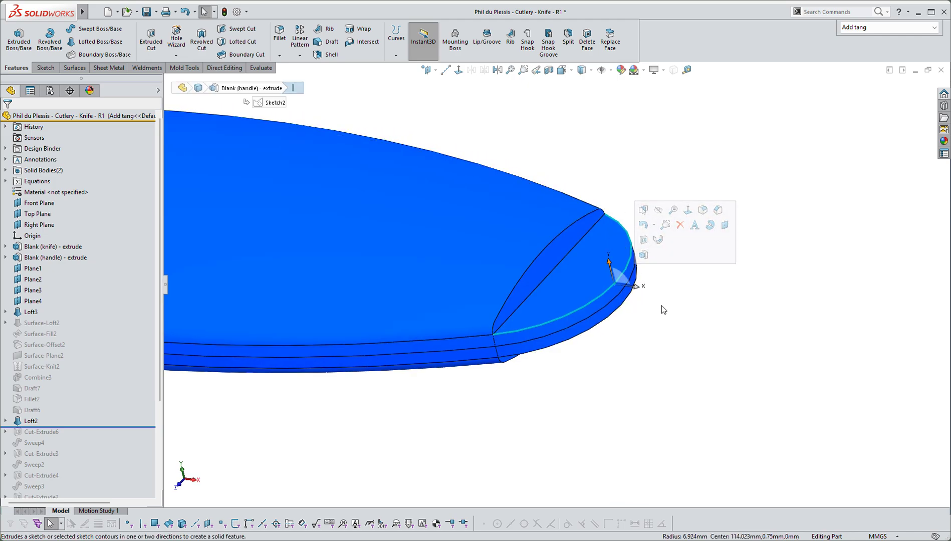
{"action": "left_click", "coordinate": [653, 273]}
{"action": "scroll", "coordinate": [547, 275], "scroll_direction": "up", "scroll_amount": 2}
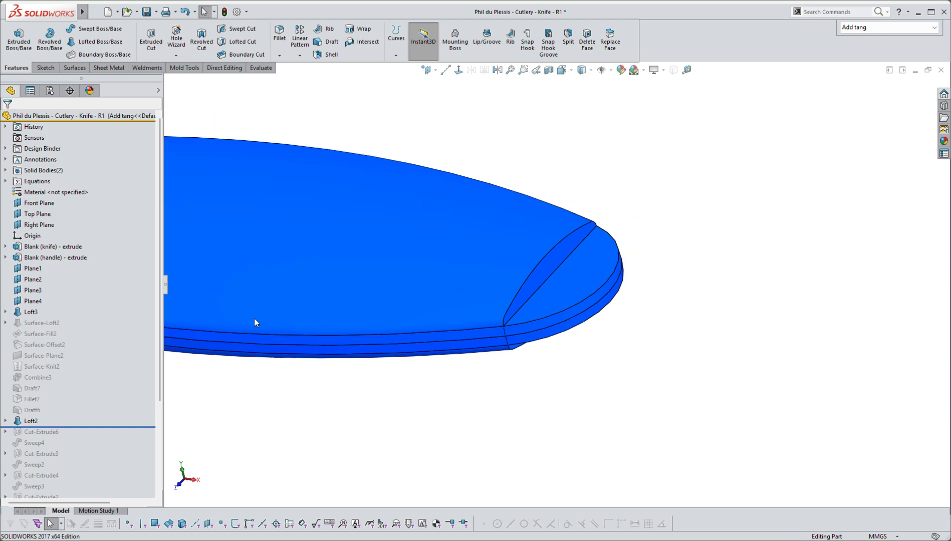
Step: Start a sketch on the Top Plane and draw two lines joining the handle end's two corners to the tip arc's centre
{"action": "left_click", "coordinate": [37, 213]}
{"action": "left_click", "coordinate": [40, 184]}
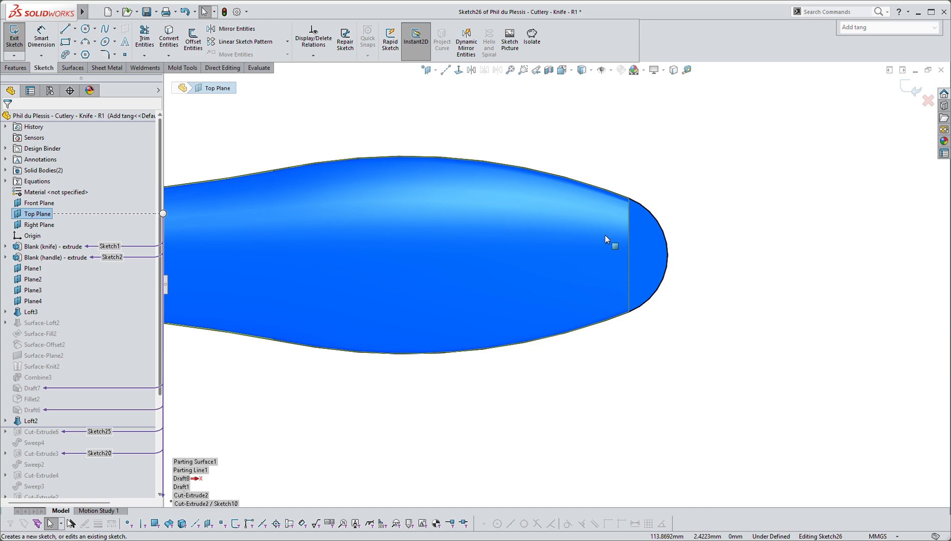
{"action": "key", "text": "s"}
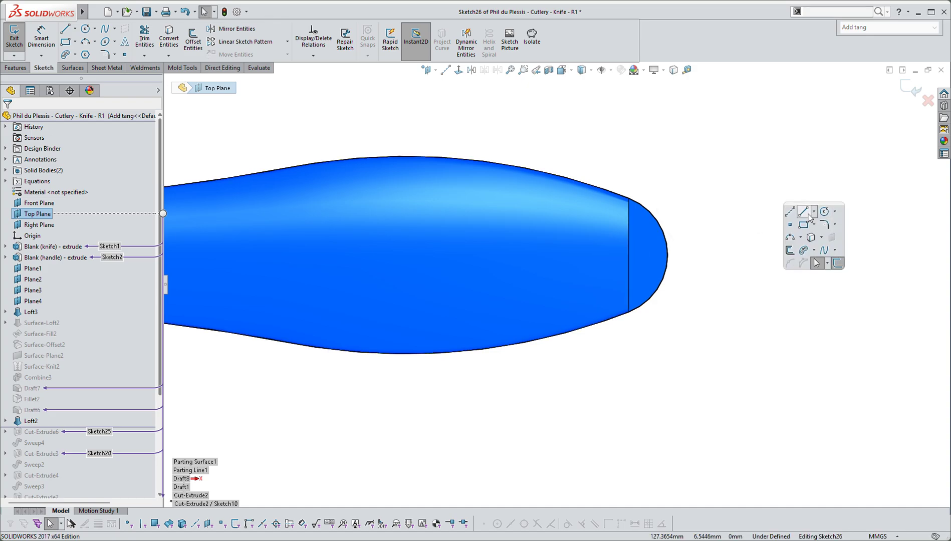
{"action": "left_click", "coordinate": [807, 215]}
{"action": "scroll", "coordinate": [632, 201], "scroll_direction": "down", "scroll_amount": 5}
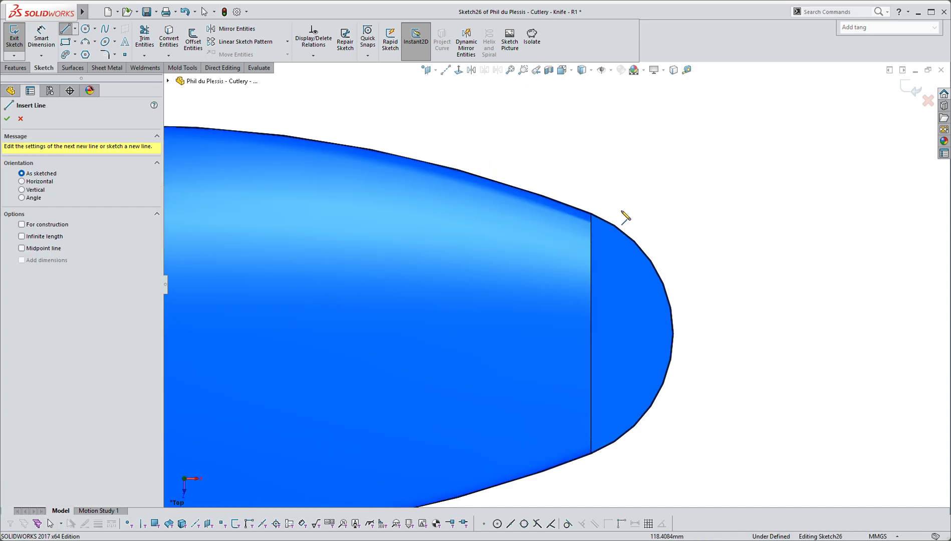
{"action": "left_click", "coordinate": [571, 219]}
{"action": "scroll", "coordinate": [624, 198], "scroll_direction": "up", "scroll_amount": 4}
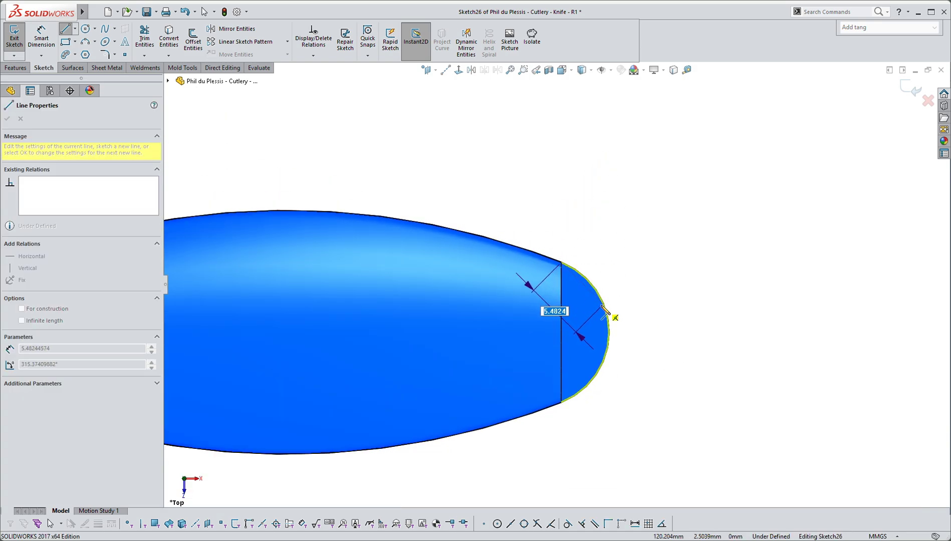
{"action": "left_click", "coordinate": [534, 332]}
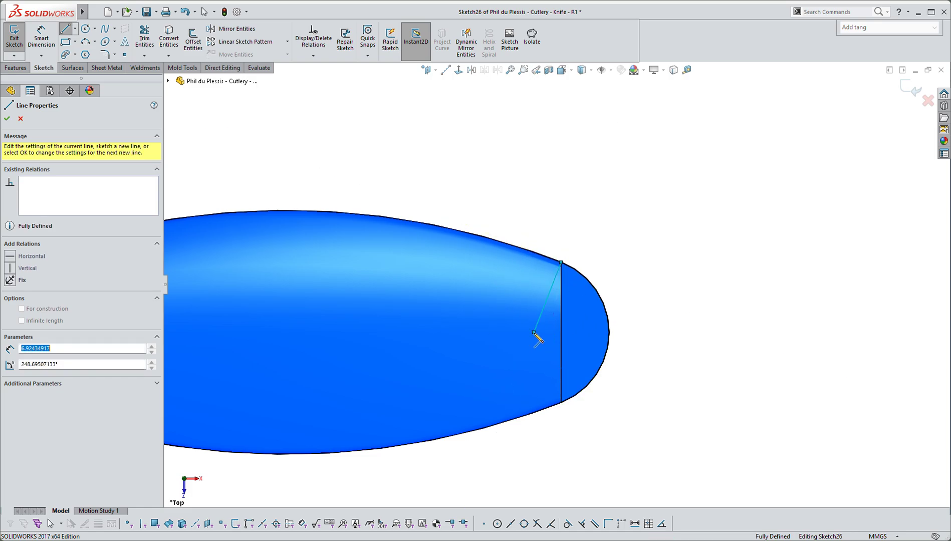
{"action": "scroll", "coordinate": [561, 400], "scroll_direction": "down", "scroll_amount": 6}
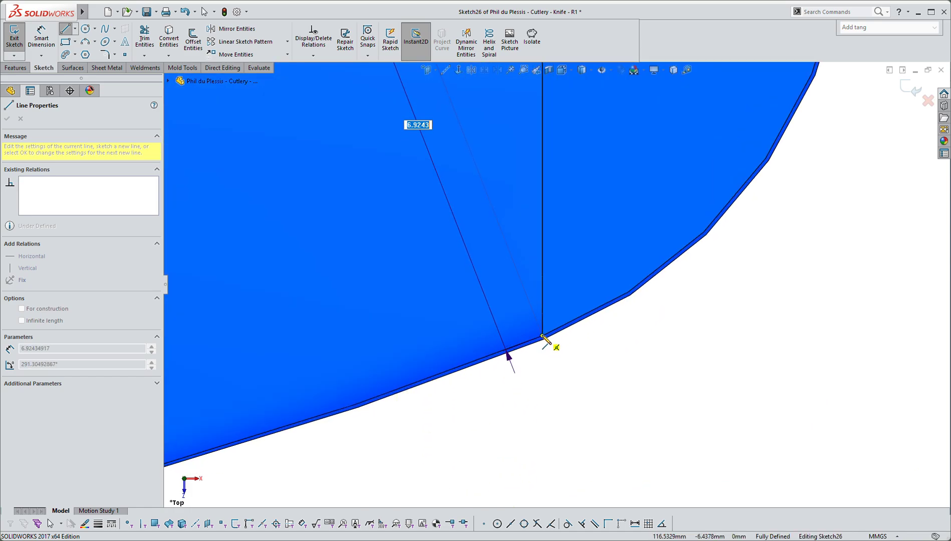
{"action": "left_click", "coordinate": [542, 337]}
{"action": "key", "text": "Escape"}
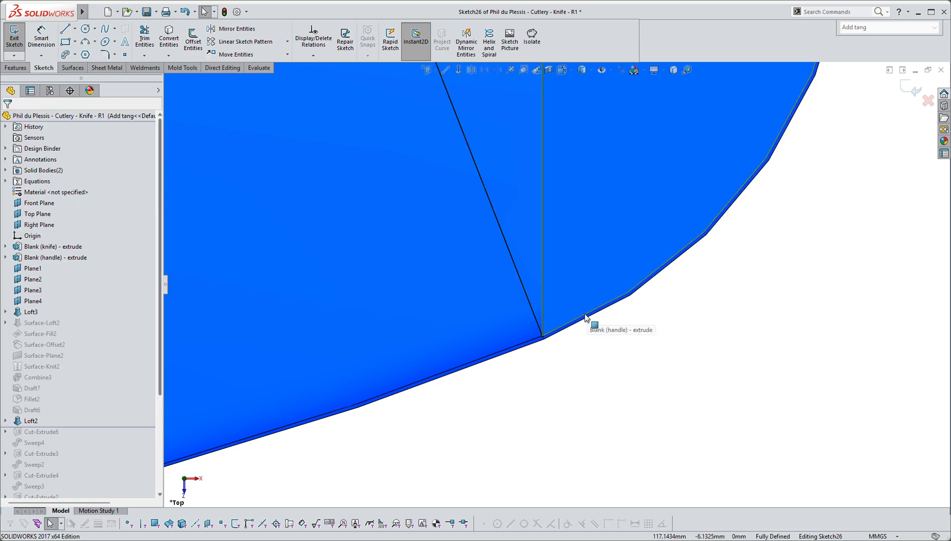
Step: Convert the rounded tip's arc edge into the sketch to close the profile, and exit the sketch
{"action": "left_click", "coordinate": [585, 318]}
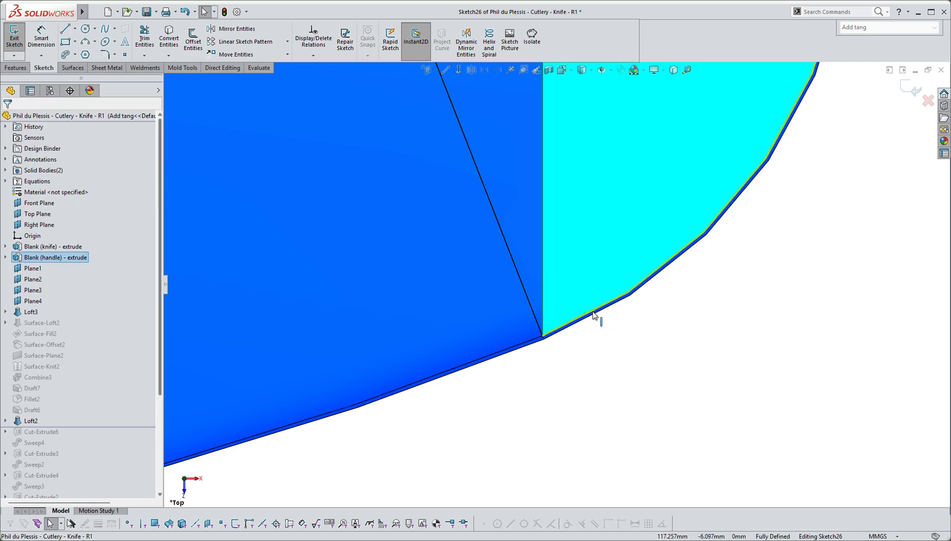
{"action": "left_click", "coordinate": [593, 313]}
{"action": "scroll", "coordinate": [637, 343], "scroll_direction": "up", "scroll_amount": 3}
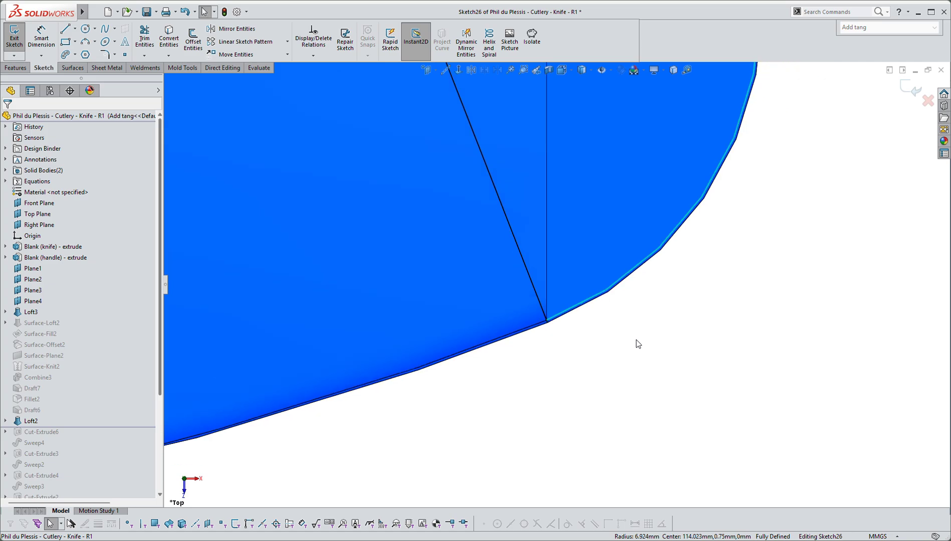
{"action": "left_click", "coordinate": [674, 70]}
{"action": "scroll", "coordinate": [720, 276], "scroll_direction": "up", "scroll_amount": 4}
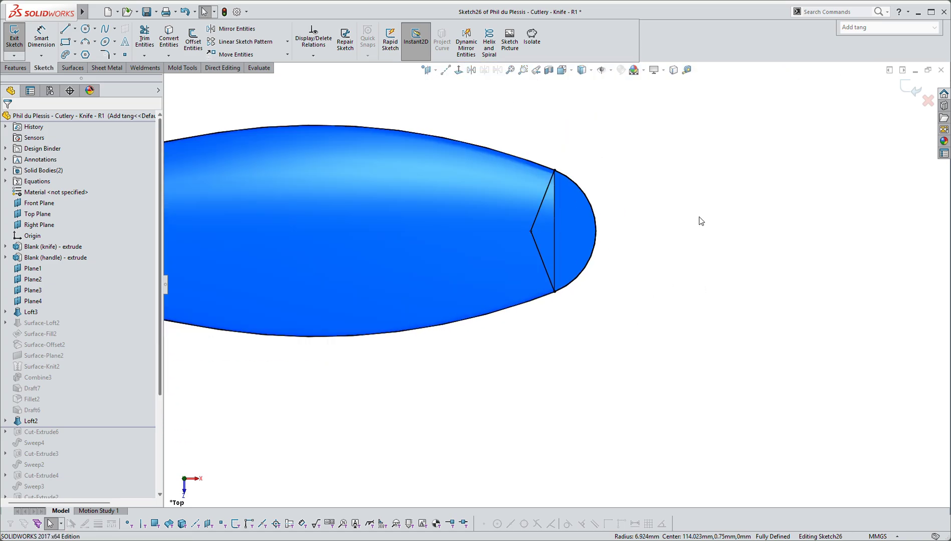
{"action": "left_click", "coordinate": [908, 90]}
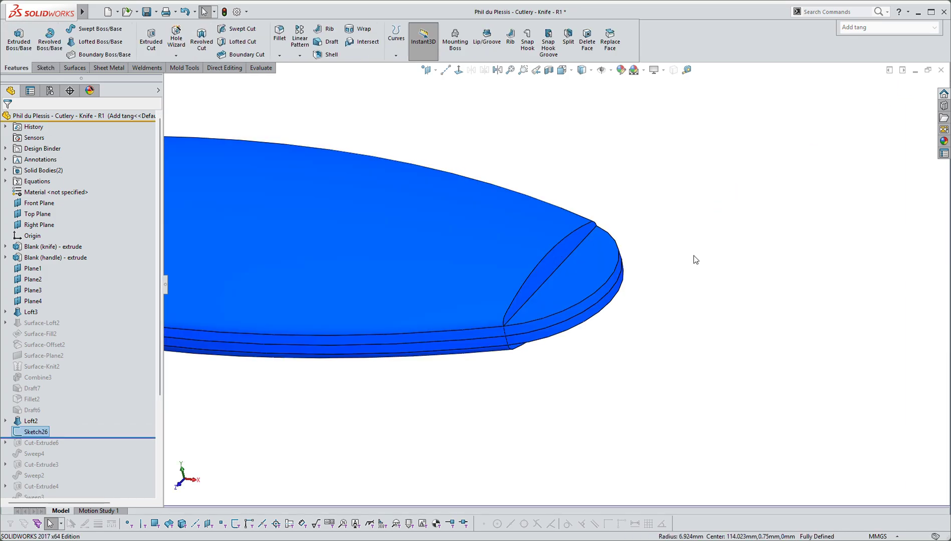
{"action": "key", "text": "s"}
{"action": "right_click", "coordinate": [776, 261]}
{"action": "left_click", "coordinate": [805, 269]}
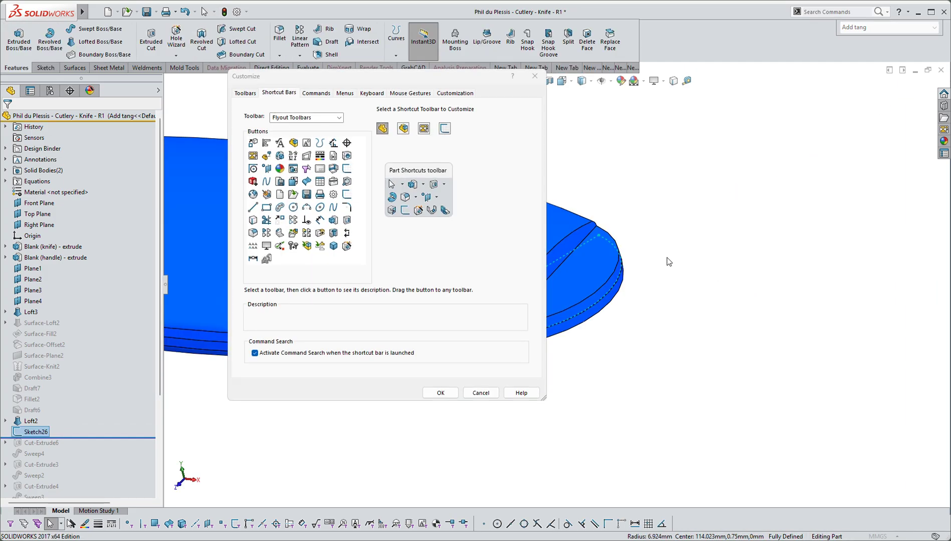
{"action": "left_click", "coordinate": [482, 393]}
Step: Cut-extrude the closed profile upward through the handle end, starting from the flat face at the tip
{"action": "right_click_drag", "start_coordinate": [671, 344], "coordinate": [681, 343]}
{"action": "key", "text": "s"}
{"action": "left_click", "coordinate": [791, 358]}
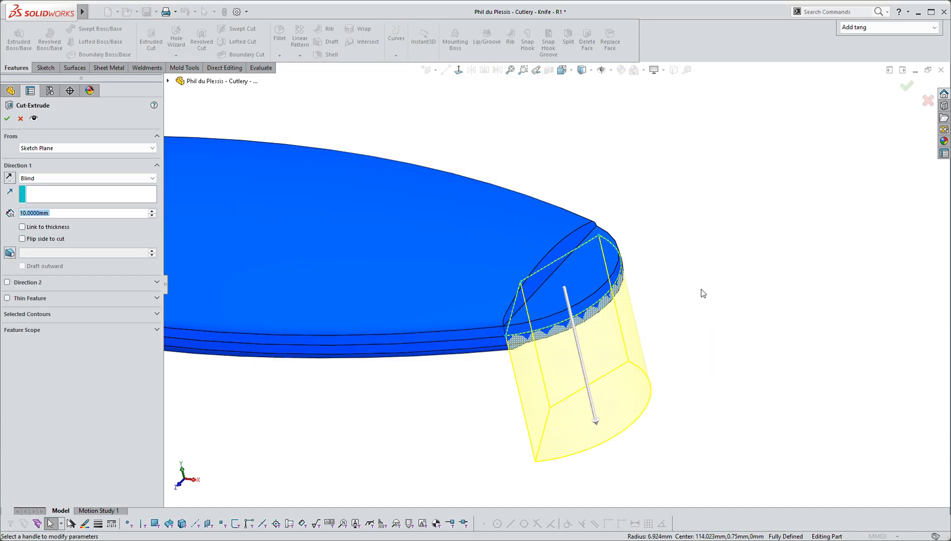
{"action": "left_click", "coordinate": [54, 149]}
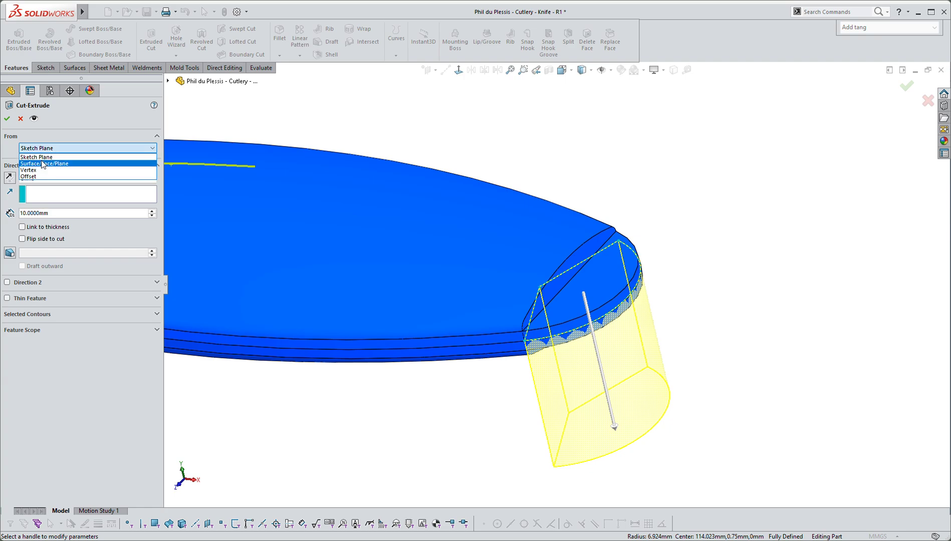
{"action": "left_click", "coordinate": [43, 165]}
{"action": "left_click", "coordinate": [610, 271]}
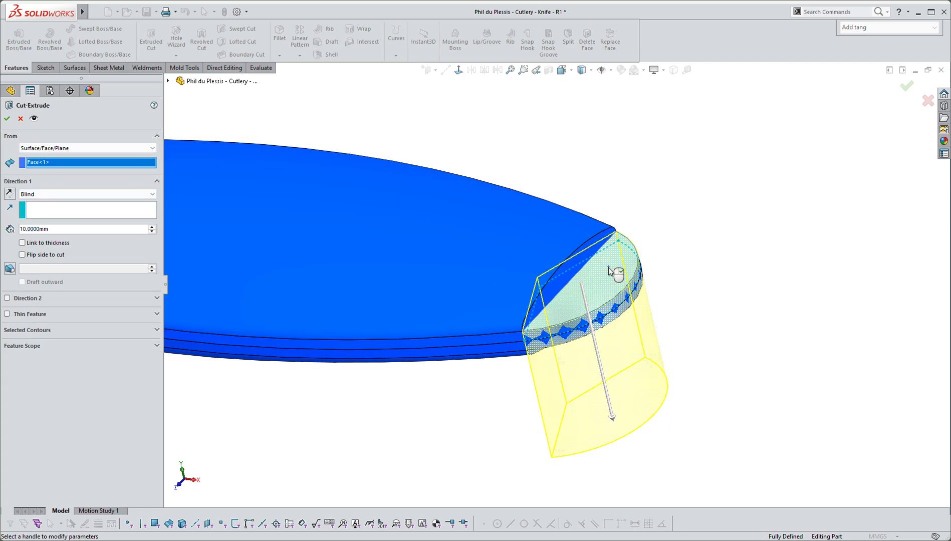
{"action": "left_click_drag", "start_coordinate": [621, 422], "coordinate": [557, 173]}
{"action": "left_click", "coordinate": [7, 118]}
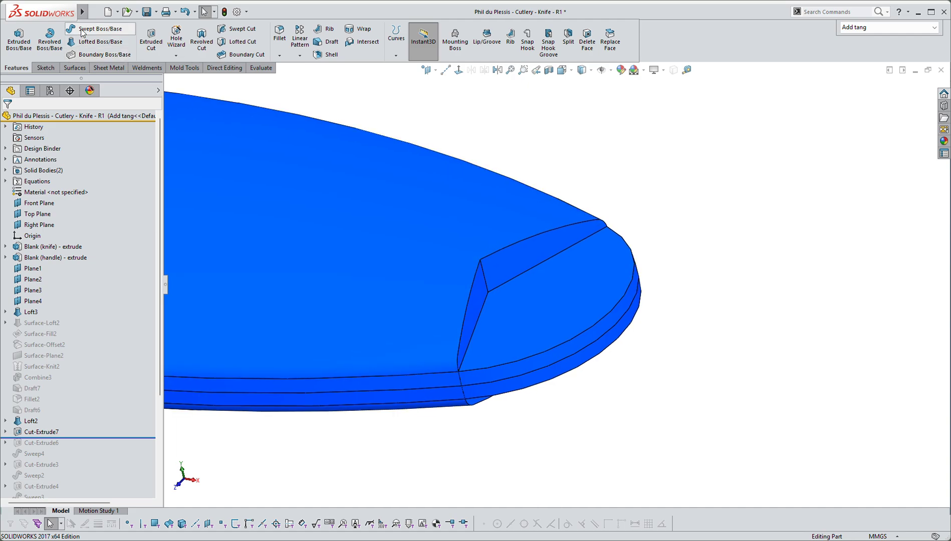
Step: Create a swept boss using the upper angled cut face as profile and the tip's arc edge as path
{"action": "left_click", "coordinate": [574, 244]}
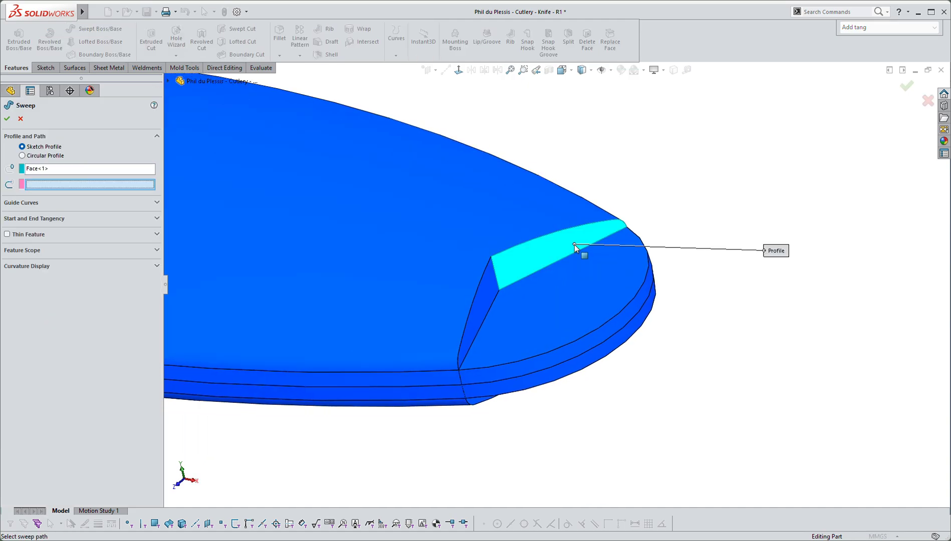
{"action": "left_click", "coordinate": [645, 305]}
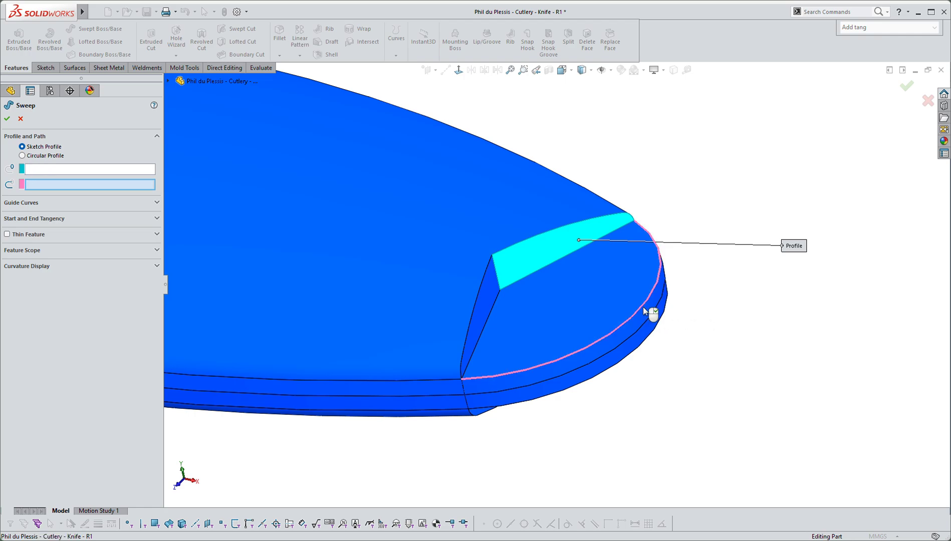
{"action": "left_click", "coordinate": [7, 120]}
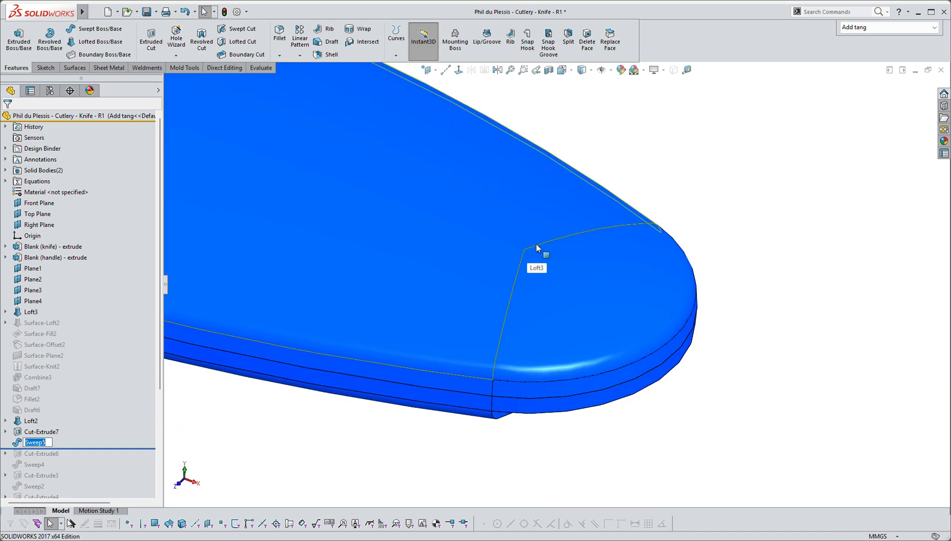
Step: Examine the two seam edges where the swept tip meets the lofted handle
{"action": "left_click", "coordinate": [529, 251]}
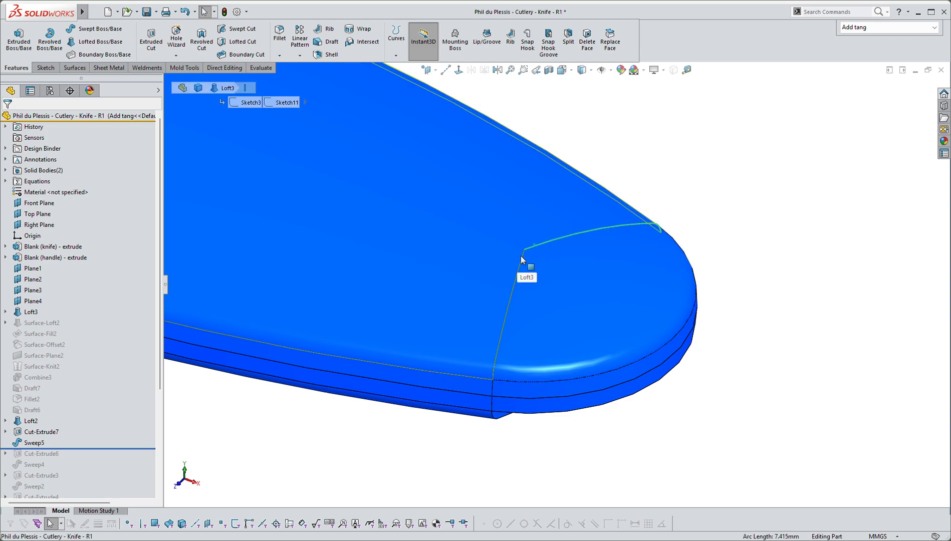
{"action": "left_click", "coordinate": [521, 259], "text": "ctrl"}
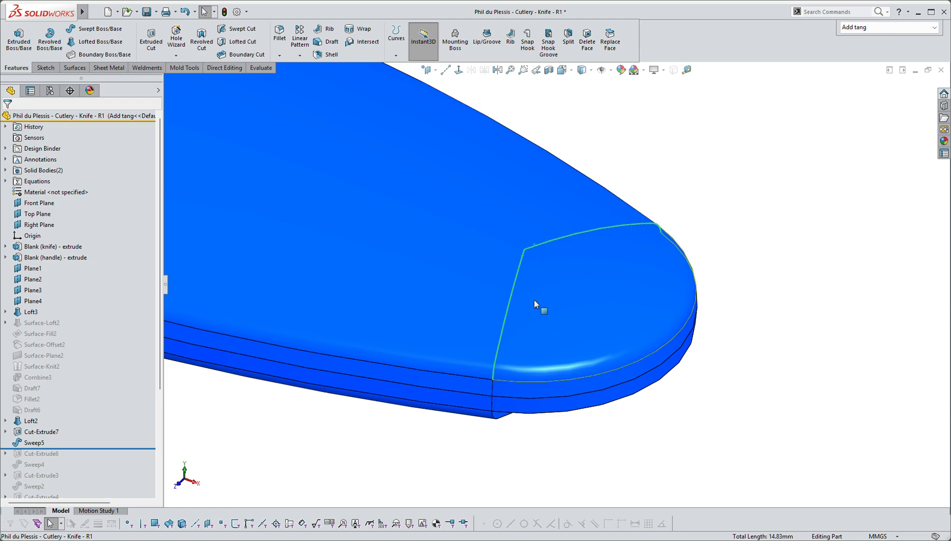
{"action": "key", "text": "Escape"}
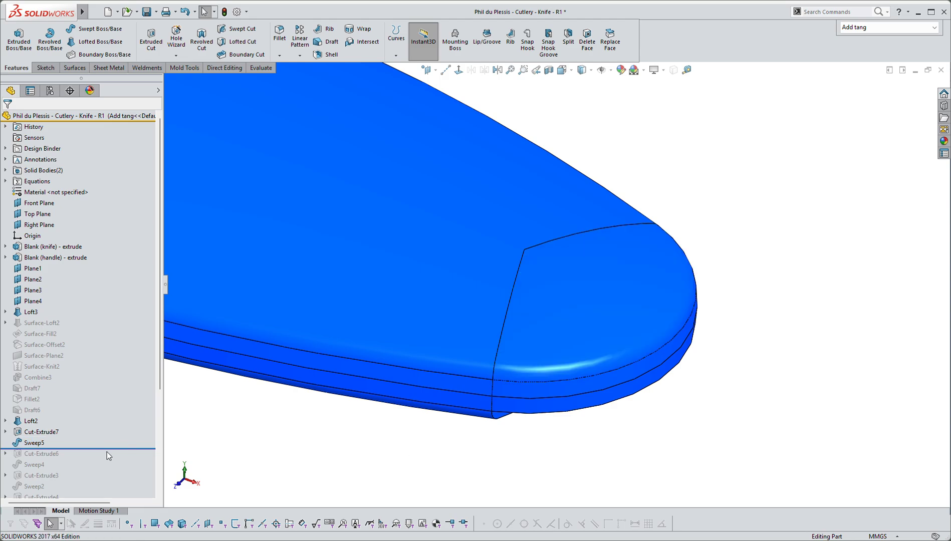
Step: Roll the model back to before the new sweep and open the tip cut's sketch for editing, viewed normal to its plane
{"action": "left_click_drag", "start_coordinate": [107, 449], "coordinate": [107, 437]}
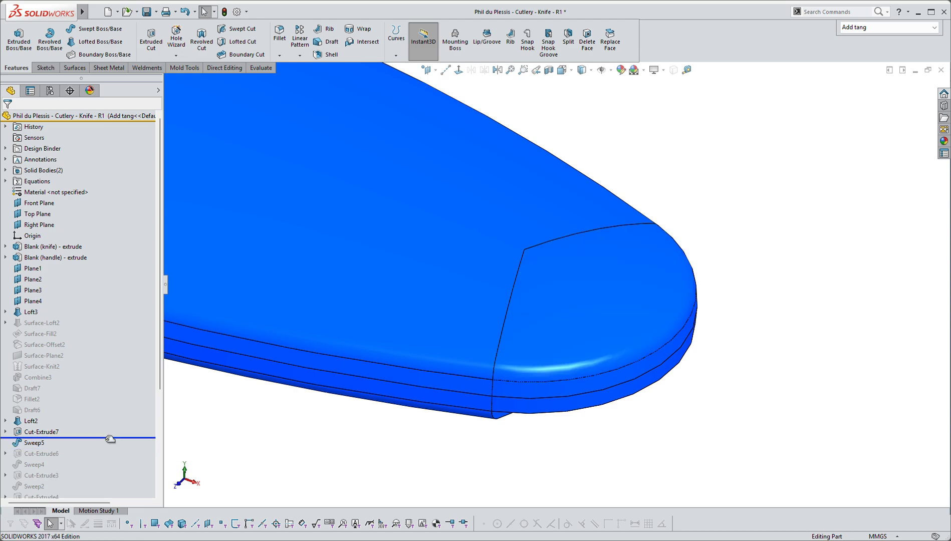
{"action": "left_click", "coordinate": [6, 432]}
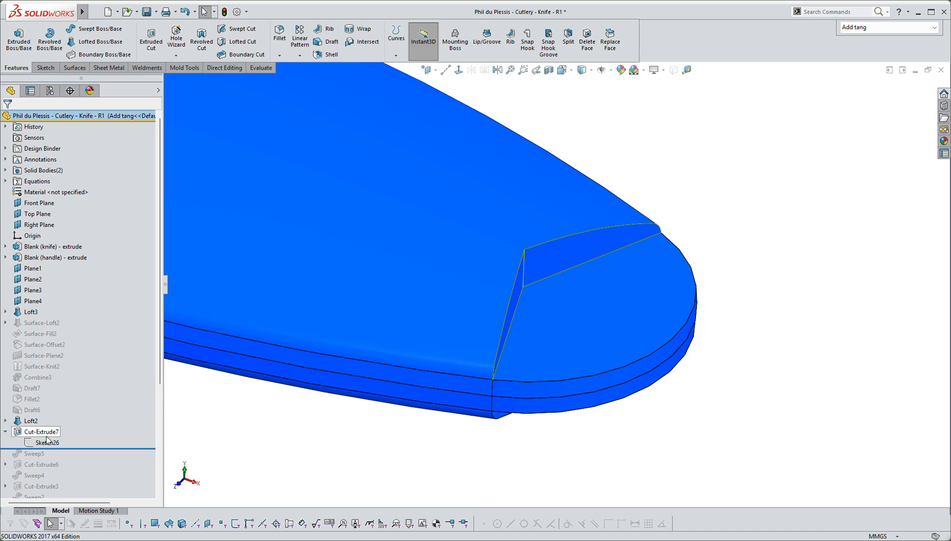
{"action": "left_click", "coordinate": [47, 442]}
{"action": "left_click", "coordinate": [59, 394]}
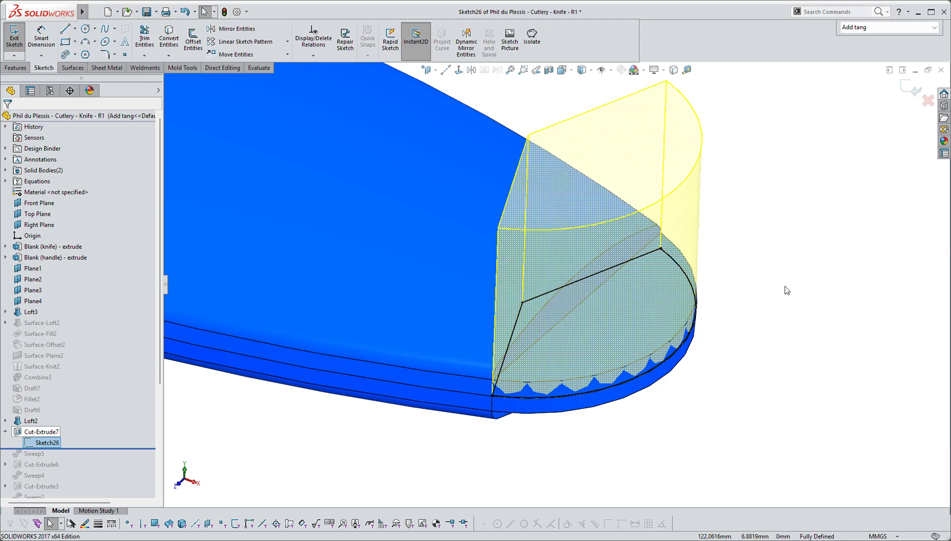
{"action": "right_click", "coordinate": [791, 286]}
{"action": "left_click", "coordinate": [799, 271]}
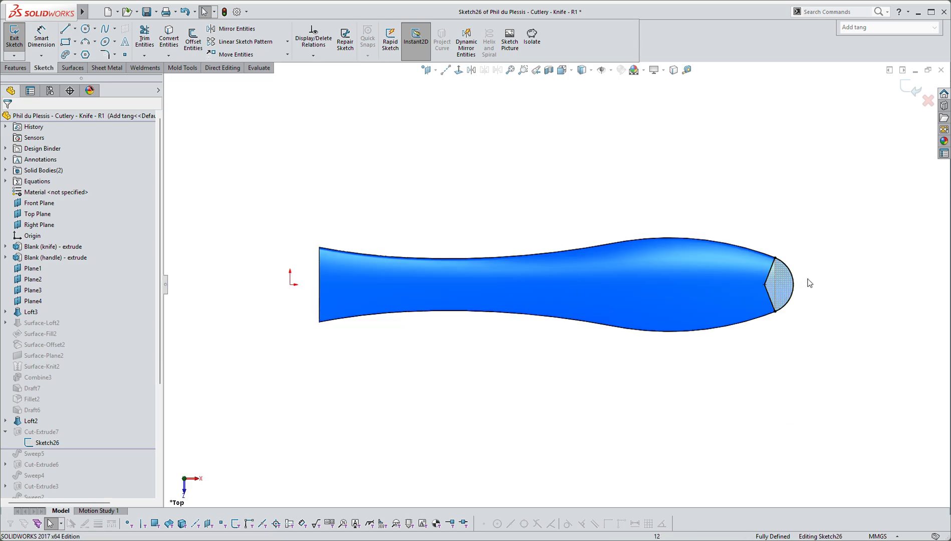
Step: Draw a 4.3 mm diameter circle centred on the vertex where the two angled lines meet
{"action": "scroll", "coordinate": [810, 282], "scroll_direction": "down", "scroll_amount": 4}
{"action": "right_click_drag", "start_coordinate": [812, 287], "coordinate": [871, 294]}
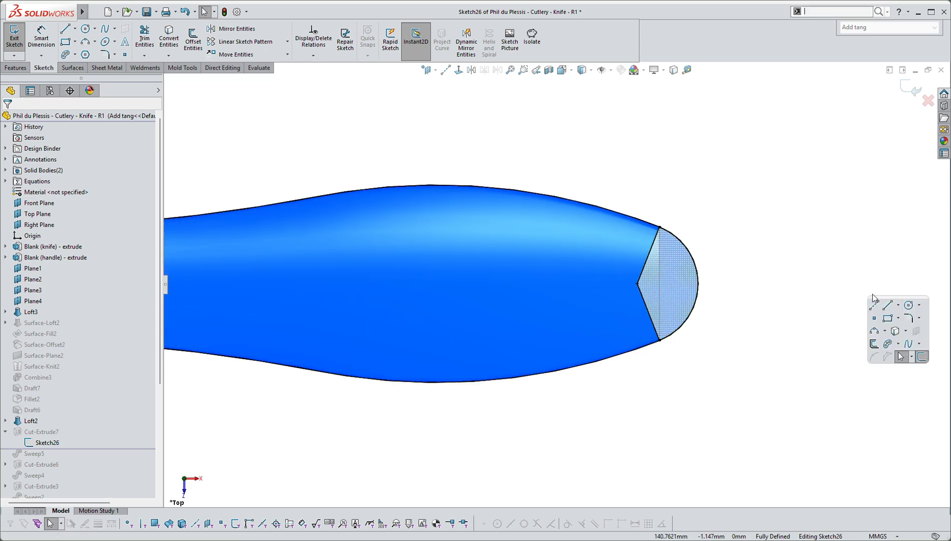
{"action": "left_click", "coordinate": [908, 306]}
{"action": "scroll", "coordinate": [691, 283], "scroll_direction": "down", "scroll_amount": 4}
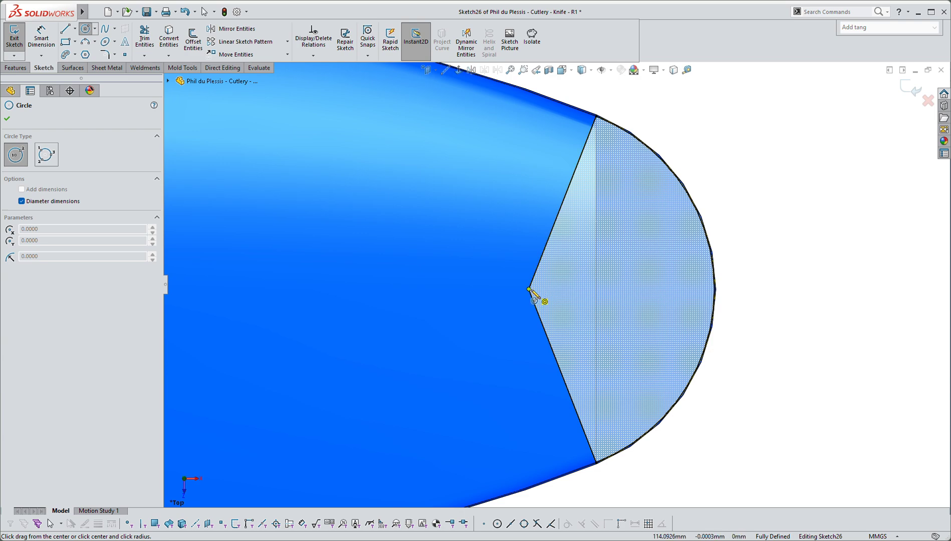
{"action": "left_click", "coordinate": [530, 290]}
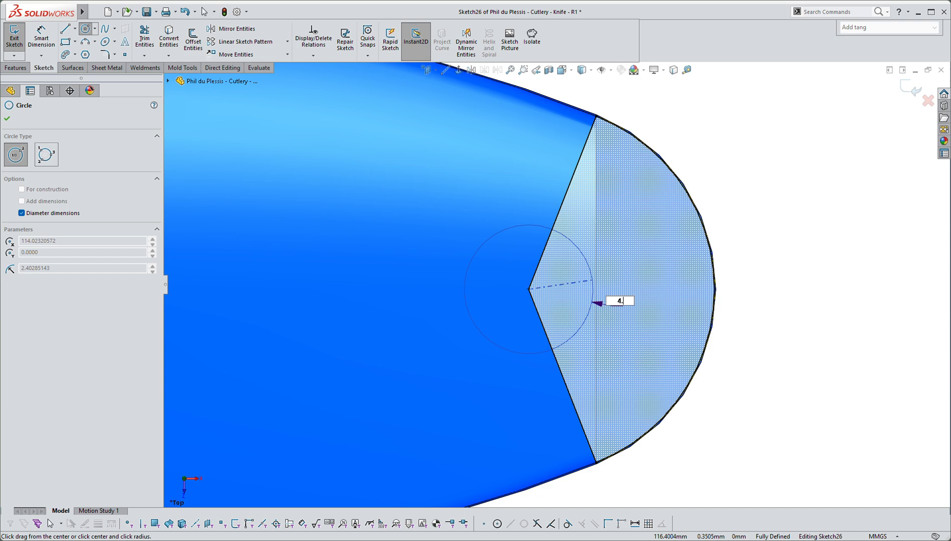
{"action": "type", "text": "3"}
{"action": "key", "text": "Return"}
{"action": "key", "text": "Escape"}
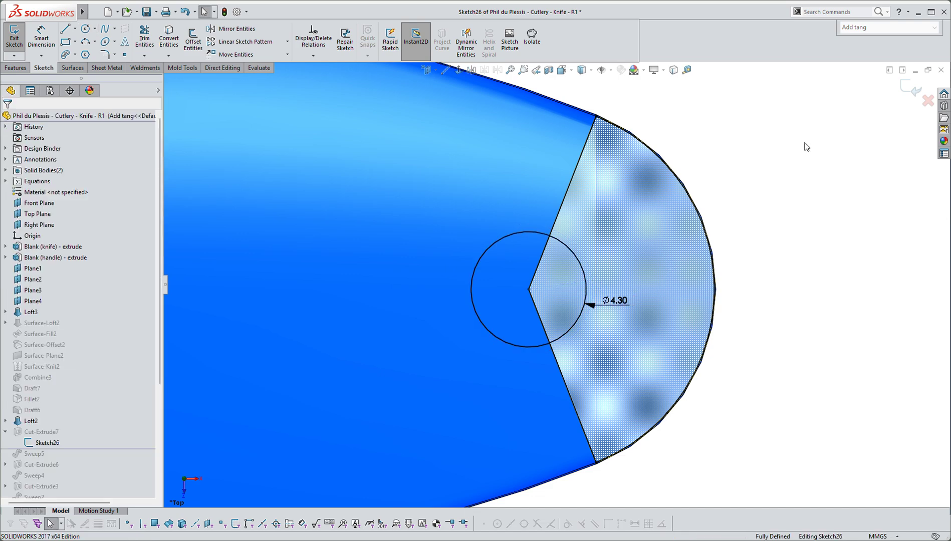
Step: Trim the circle's outer part and the line segments inside it, leaving an arc between the angled lines, and exit the sketch
{"action": "right_click_drag", "start_coordinate": [806, 146], "coordinate": [563, 176]}
{"action": "mouse_move", "coordinate": [518, 201]}
{"action": "left_mouse_down"}
{"action": "mouse_move", "coordinate": [547, 293]}
{"action": "mouse_move", "coordinate": [537, 357]}
{"action": "mouse_move", "coordinate": [530, 290]}
{"action": "left_mouse_up"}
{"action": "left_click", "coordinate": [920, 93]}
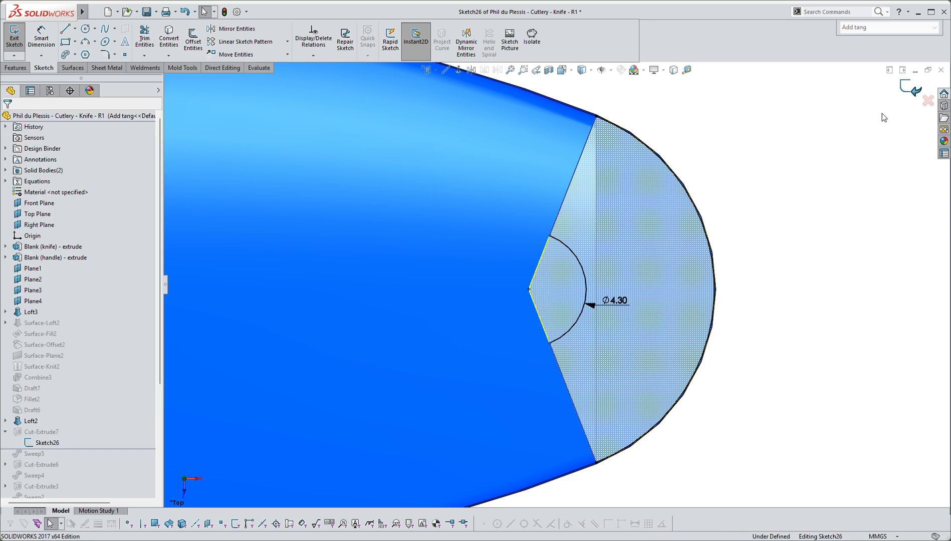
{"action": "left_click", "coordinate": [910, 93]}
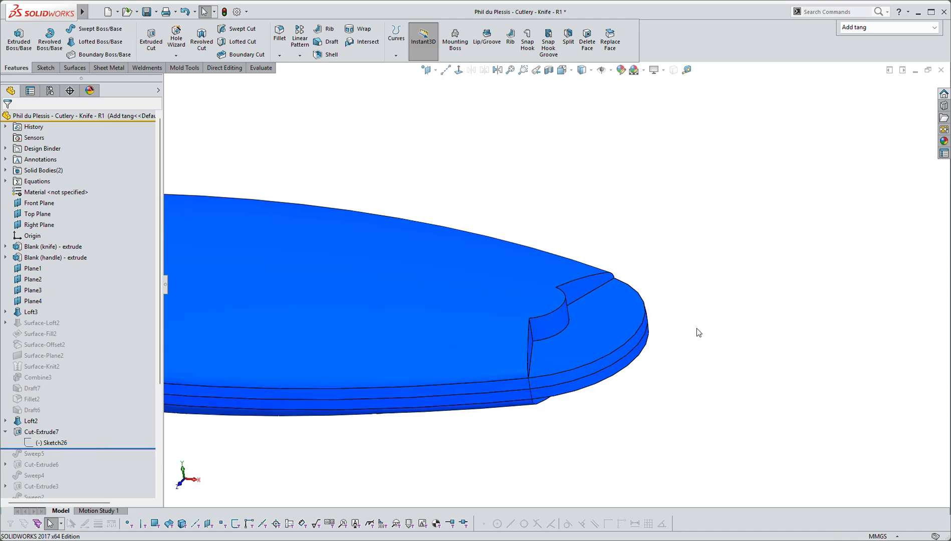
{"action": "scroll", "coordinate": [698, 323], "scroll_direction": "down", "scroll_amount": 2}
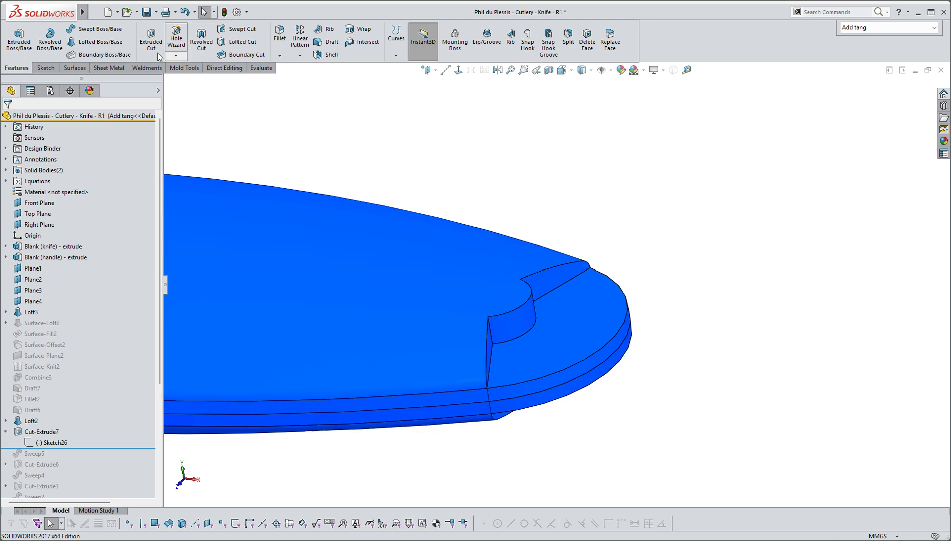
Step: Start a swept boss with the cut's end face at the handle tip as profile and the tip's outer arc edge as path, showing its guide curve options
{"action": "left_click", "coordinate": [98, 28]}
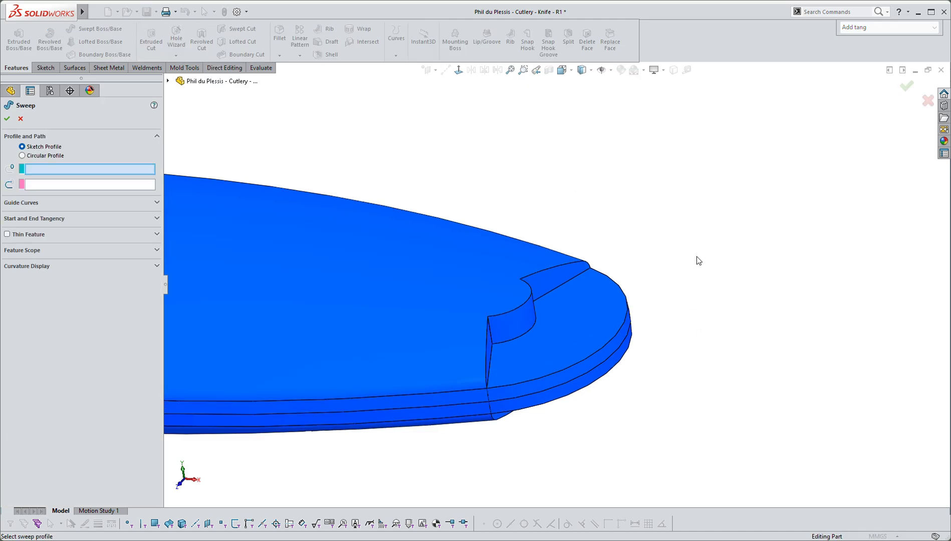
{"action": "middle_click_drag", "start_coordinate": [697, 258], "coordinate": [683, 284]}
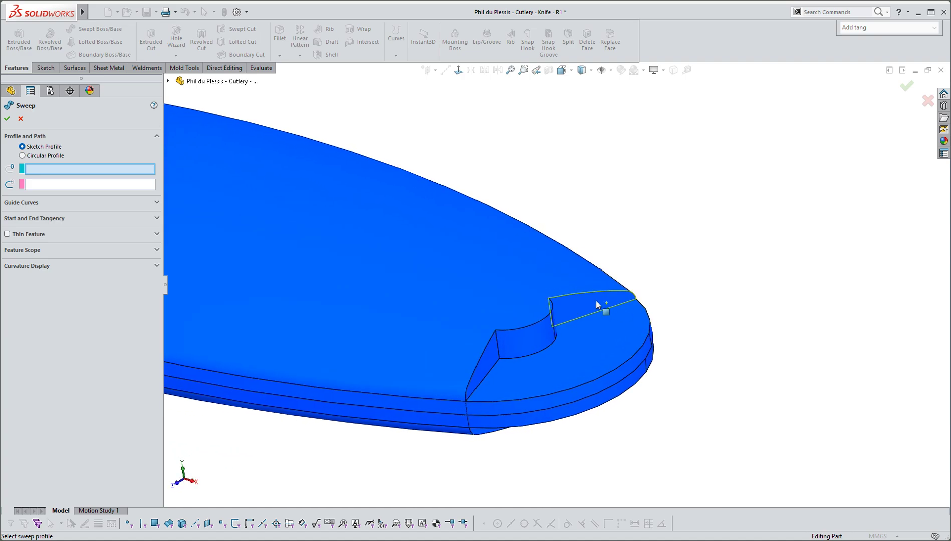
{"action": "left_click", "coordinate": [596, 300]}
{"action": "middle_click_drag", "start_coordinate": [672, 338], "coordinate": [664, 357]}
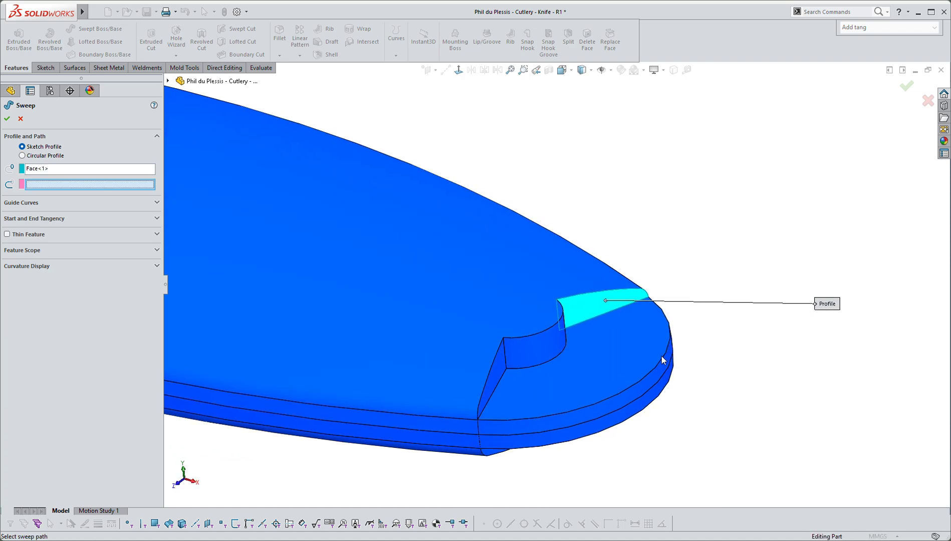
{"action": "left_click", "coordinate": [663, 358]}
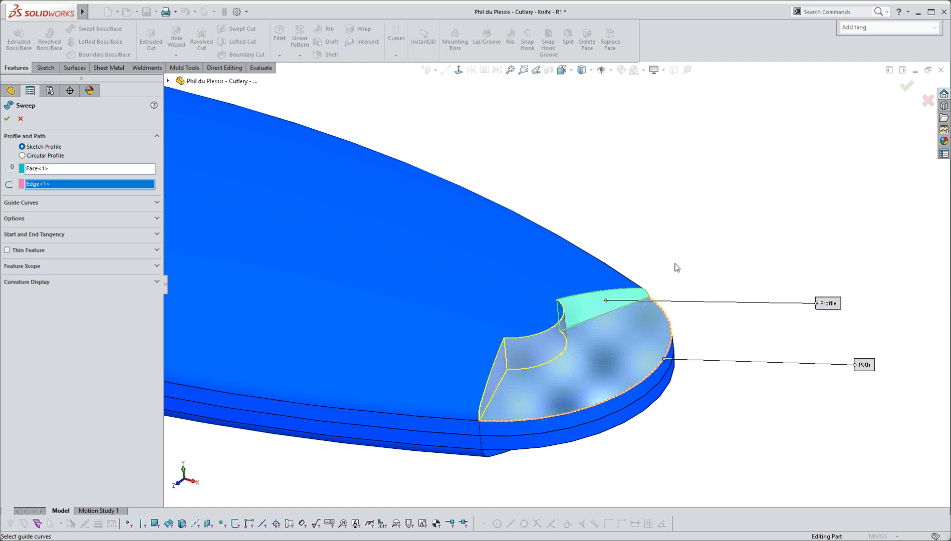
{"action": "left_click", "coordinate": [23, 203]}
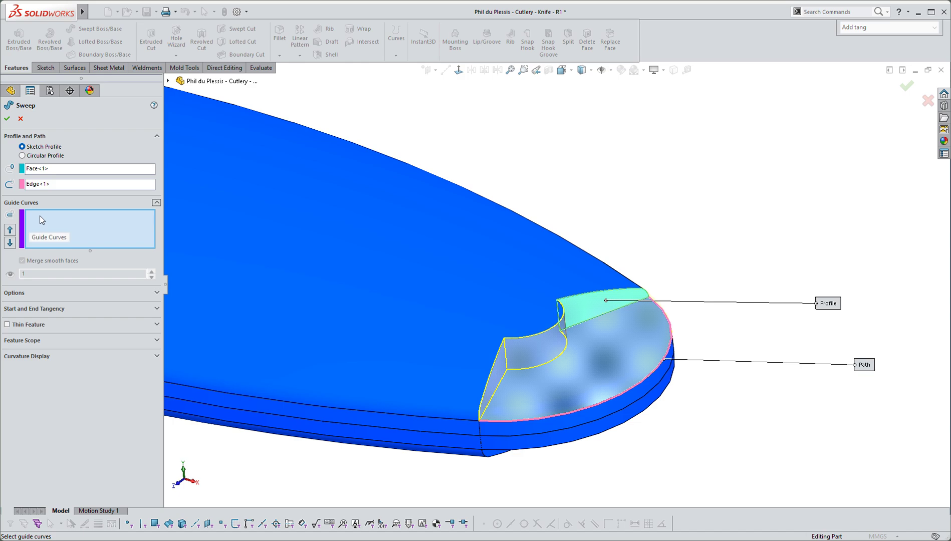
Step: Try Path Tangent for the sweep's start and end tangency types, and set both back to None
{"action": "left_click", "coordinate": [34, 310]}
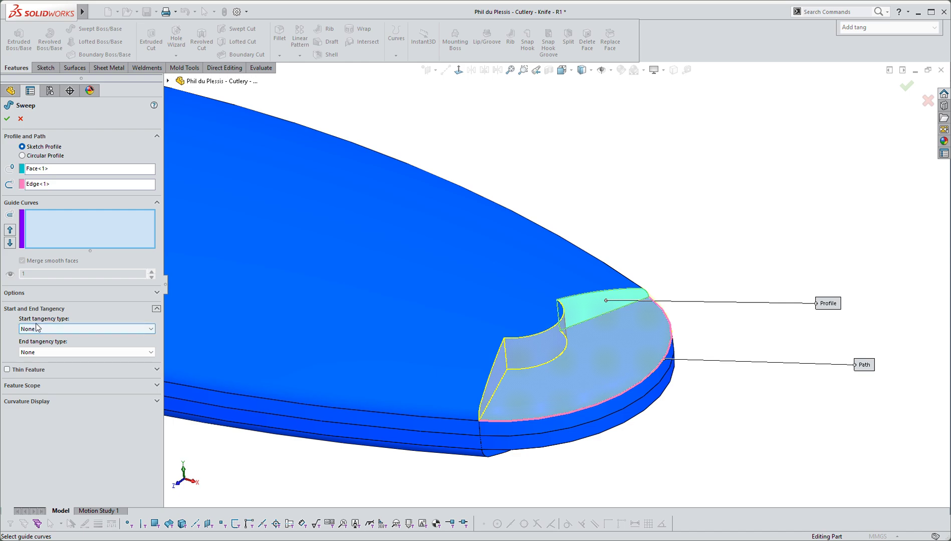
{"action": "left_click", "coordinate": [36, 329]}
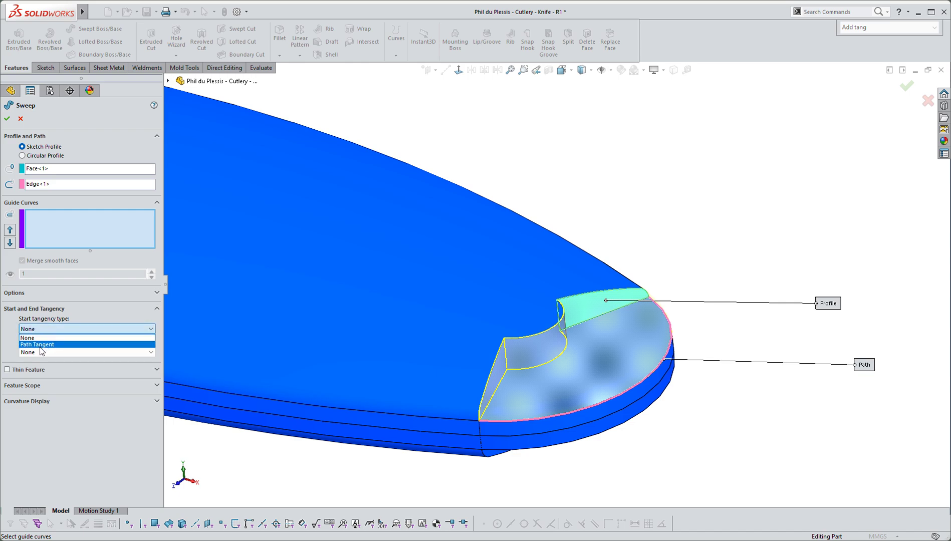
{"action": "left_click", "coordinate": [38, 345]}
{"action": "left_click", "coordinate": [35, 352]}
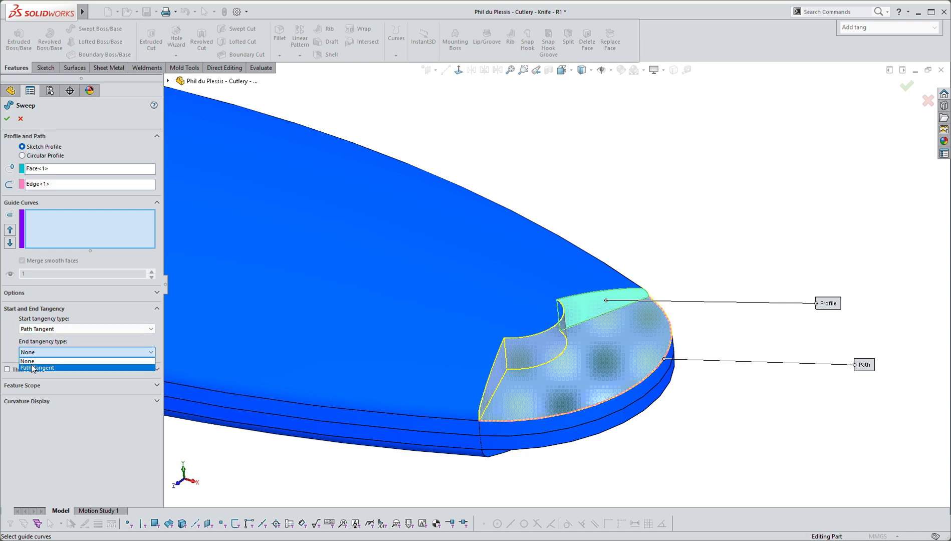
{"action": "left_click", "coordinate": [34, 369]}
{"action": "left_click", "coordinate": [38, 330]}
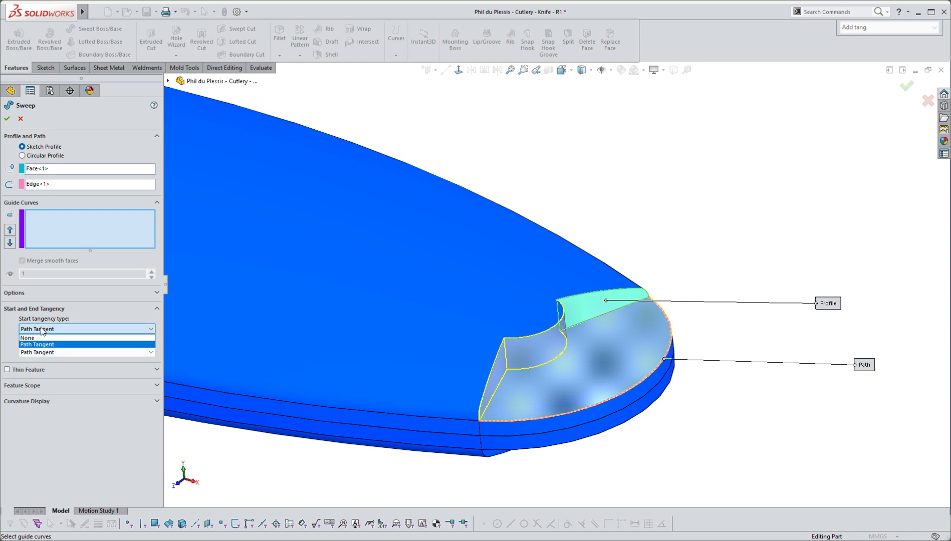
{"action": "left_click", "coordinate": [36, 339]}
{"action": "left_click", "coordinate": [37, 352]}
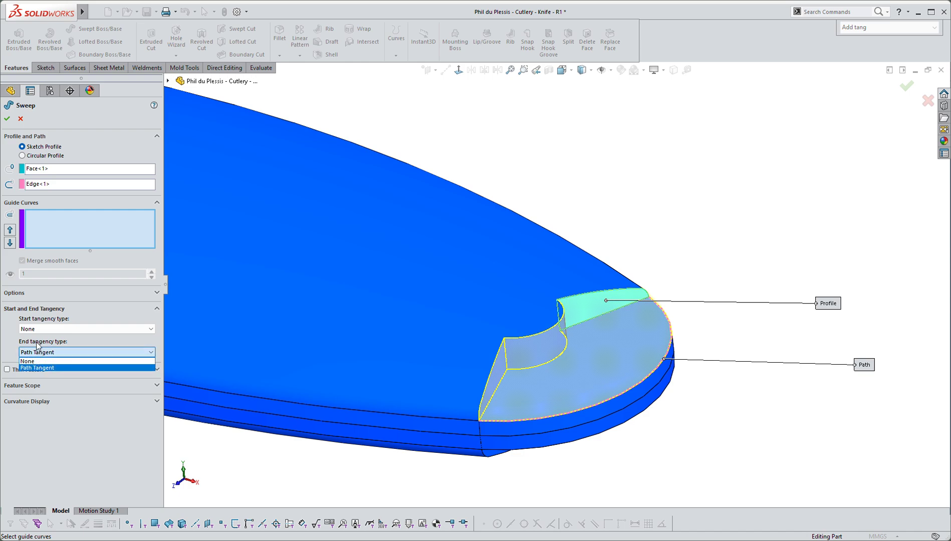
{"action": "left_click", "coordinate": [29, 359]}
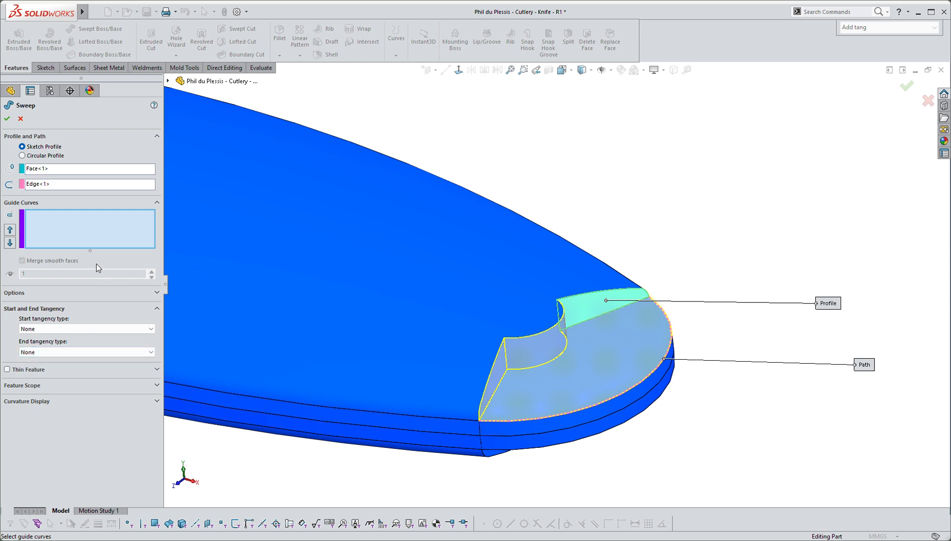
Step: Add the upper curved edge of the rounded cut wall as guide curve, turn off Merge smooth faces, and create the sweep
{"action": "left_click", "coordinate": [53, 218]}
{"action": "scroll", "coordinate": [577, 275], "scroll_direction": "down", "scroll_amount": 8}
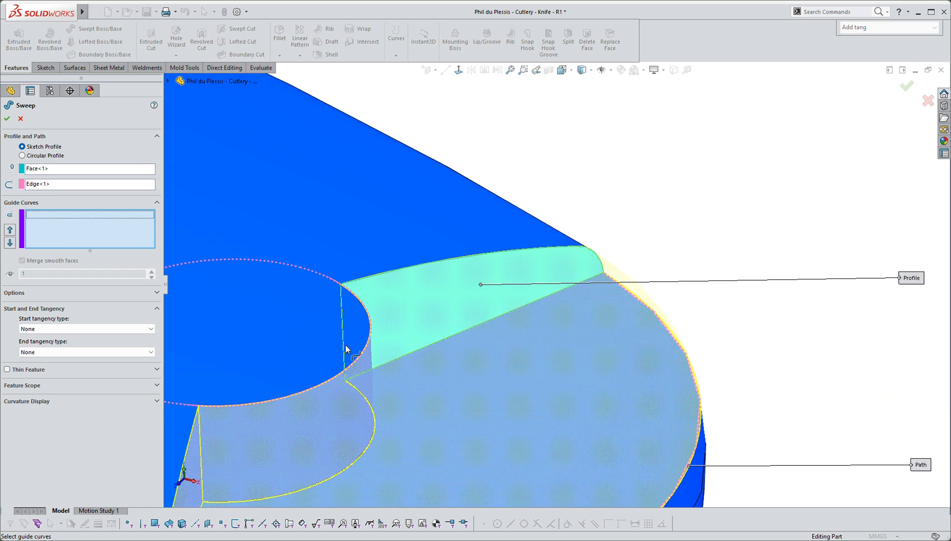
{"action": "scroll", "coordinate": [456, 367], "scroll_direction": "down", "scroll_amount": 6}
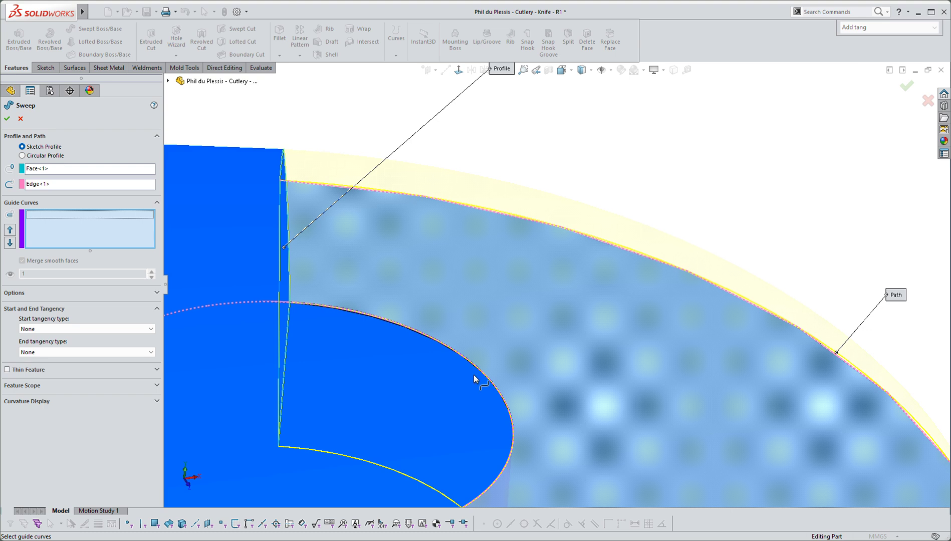
{"action": "middle_click_drag", "start_coordinate": [477, 368], "coordinate": [442, 360]}
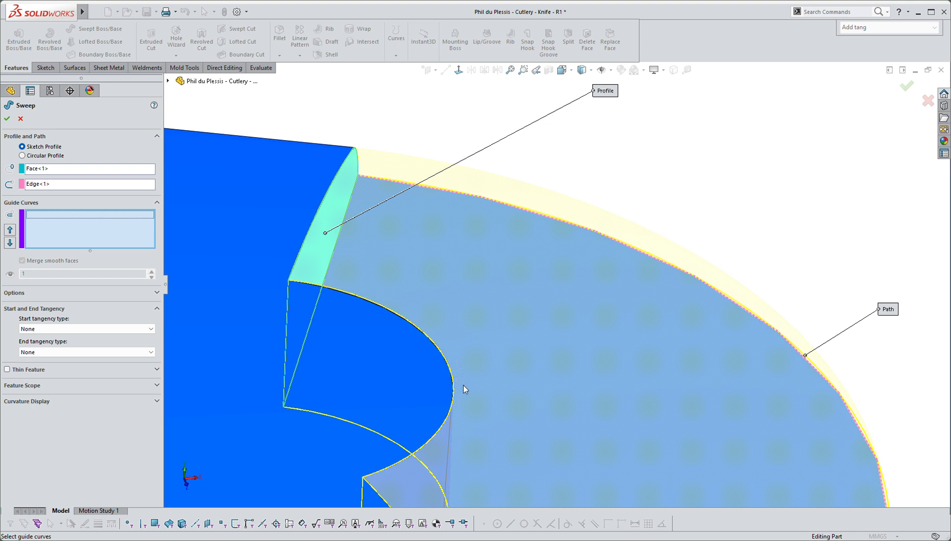
{"action": "middle_click_drag", "start_coordinate": [470, 394], "coordinate": [330, 346]}
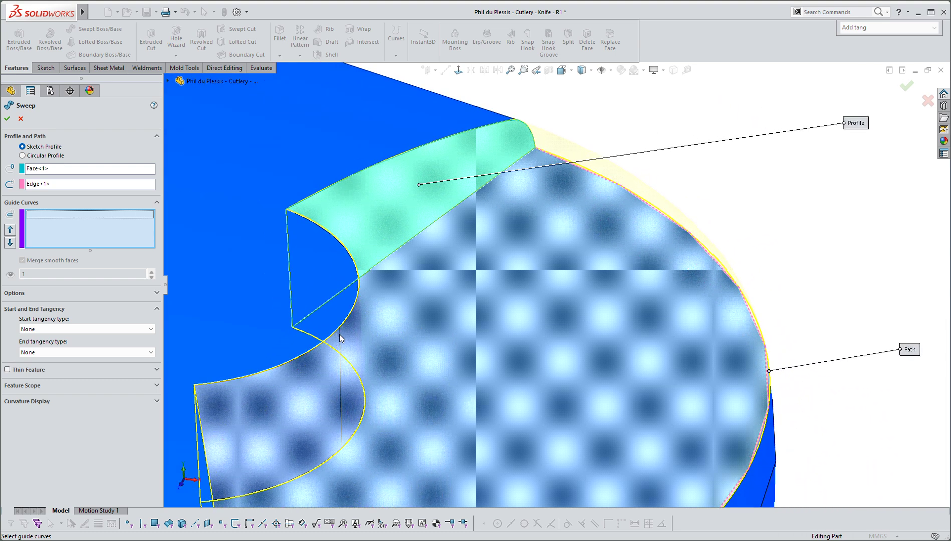
{"action": "left_click", "coordinate": [315, 349]}
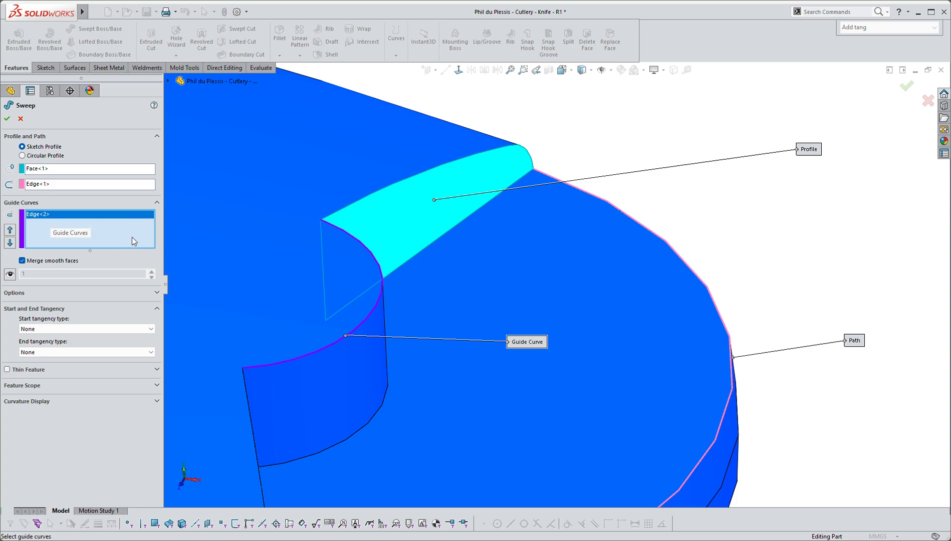
{"action": "left_click", "coordinate": [22, 261]}
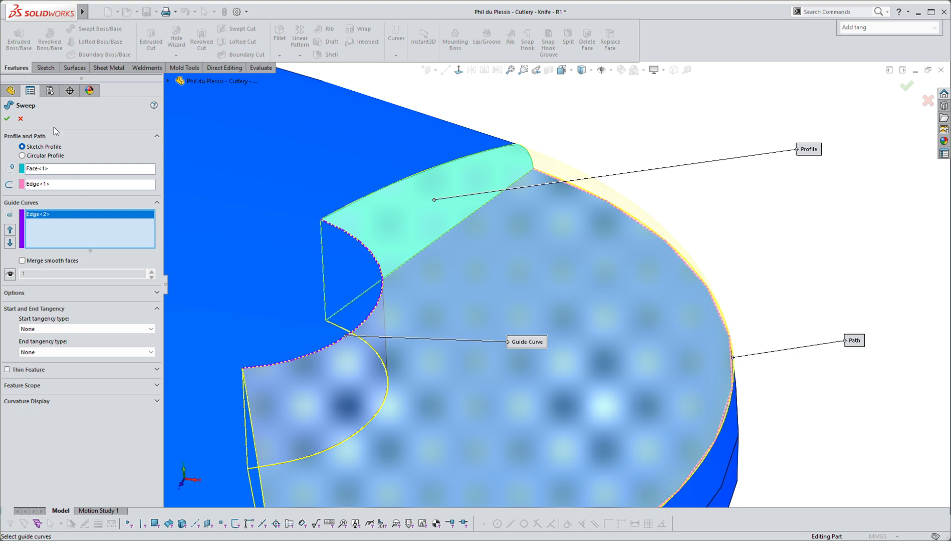
{"action": "left_click", "coordinate": [7, 118]}
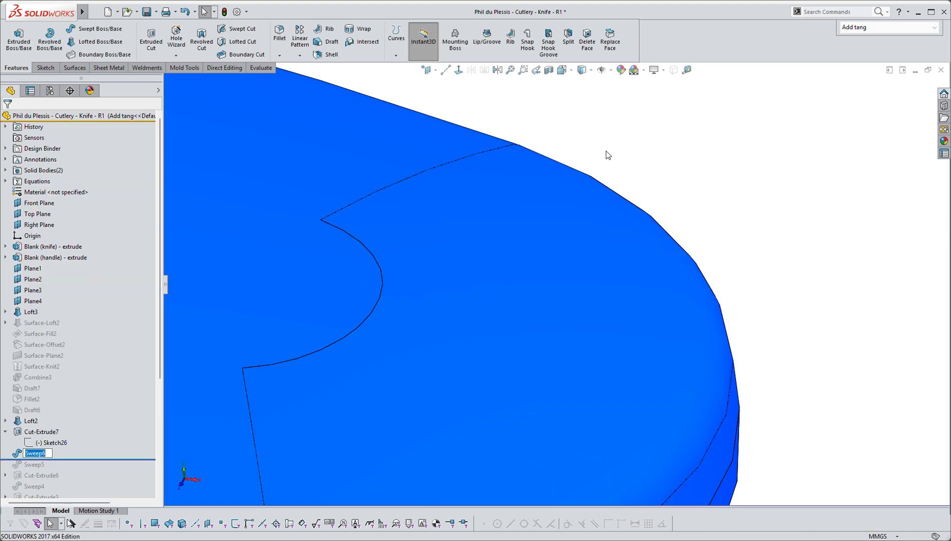
Step: Begin an extruded cut on the underside of the handle tip, reusing the first tip cut's sketch
{"action": "scroll", "coordinate": [646, 236], "scroll_direction": "up", "scroll_amount": 3}
{"action": "middle_click_drag", "start_coordinate": [669, 300], "coordinate": [640, 318]}
{"action": "left_click", "coordinate": [26, 455]}
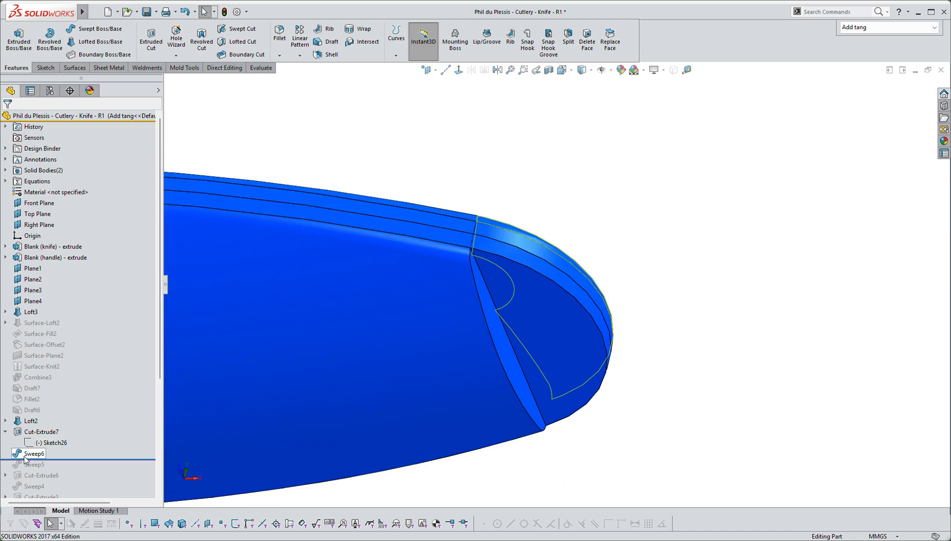
{"action": "left_click", "coordinate": [47, 443]}
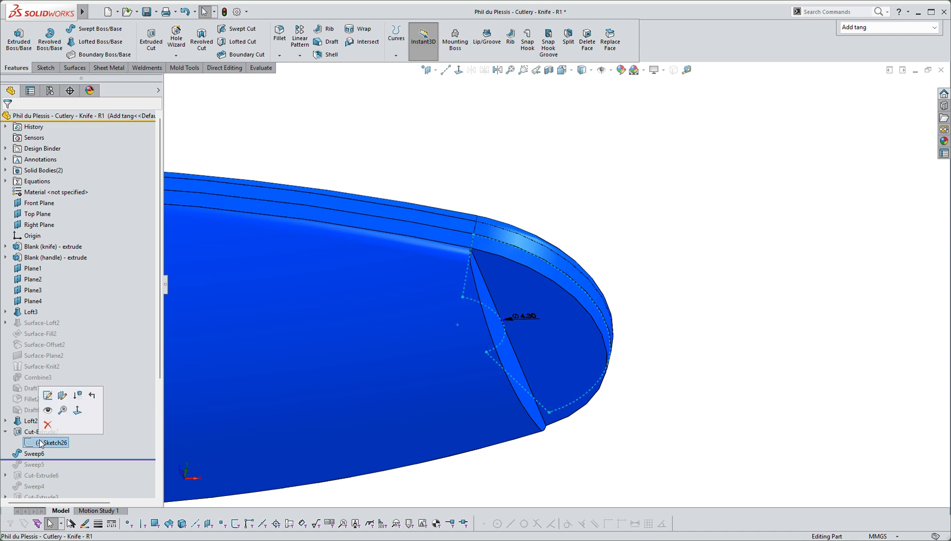
{"action": "left_click", "coordinate": [48, 411]}
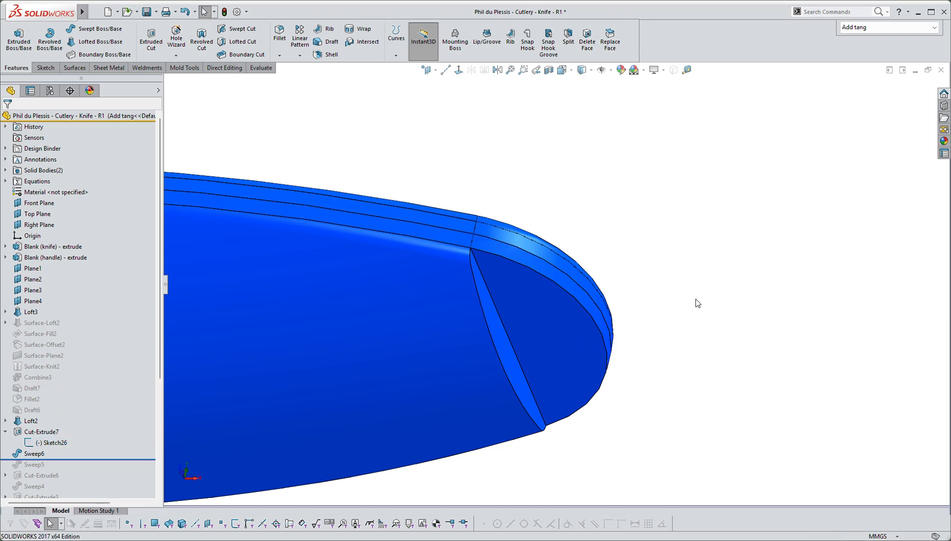
{"action": "left_click", "coordinate": [49, 446]}
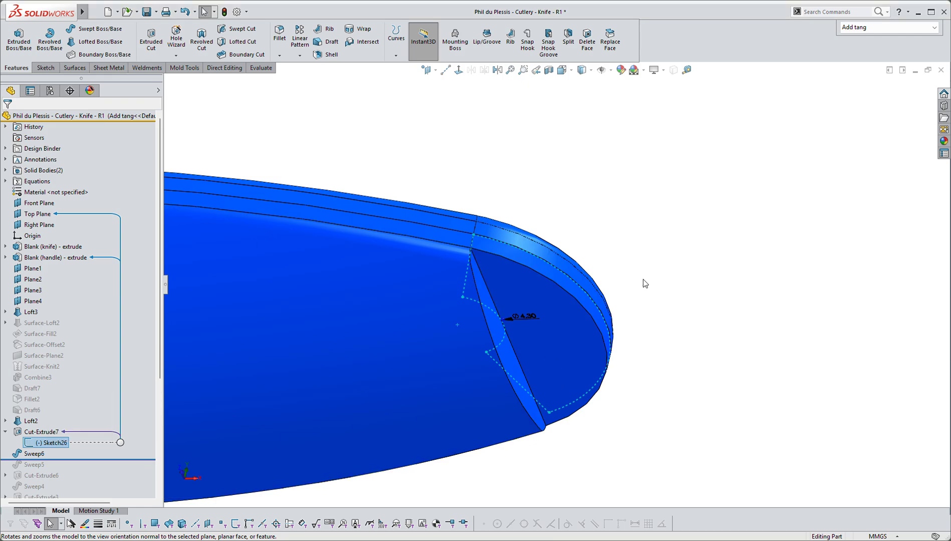
{"action": "key", "text": "s"}
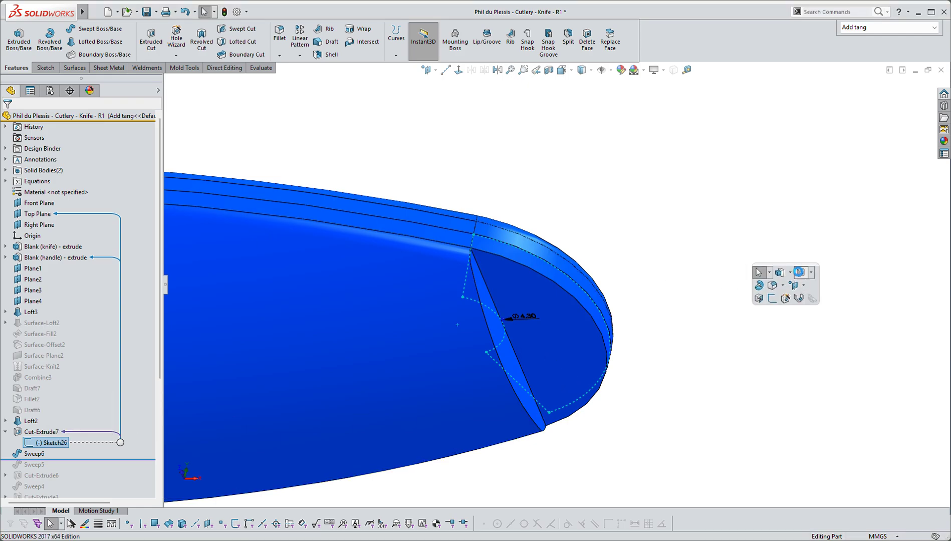
{"action": "left_click", "coordinate": [800, 272]}
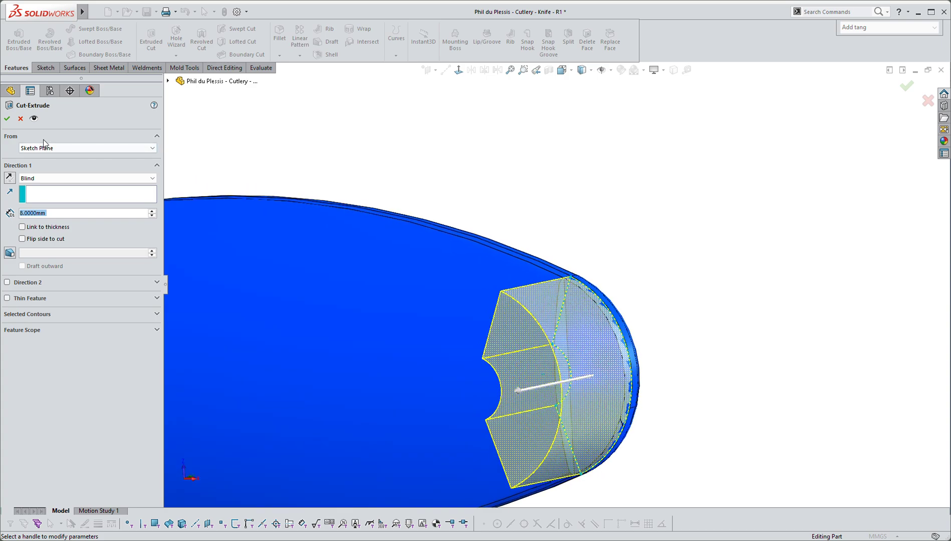
Step: Start the cut from the flat face on the tip's underside using Surface/Face/Plane, and create it as an 8 mm blind cut
{"action": "left_click", "coordinate": [44, 148]}
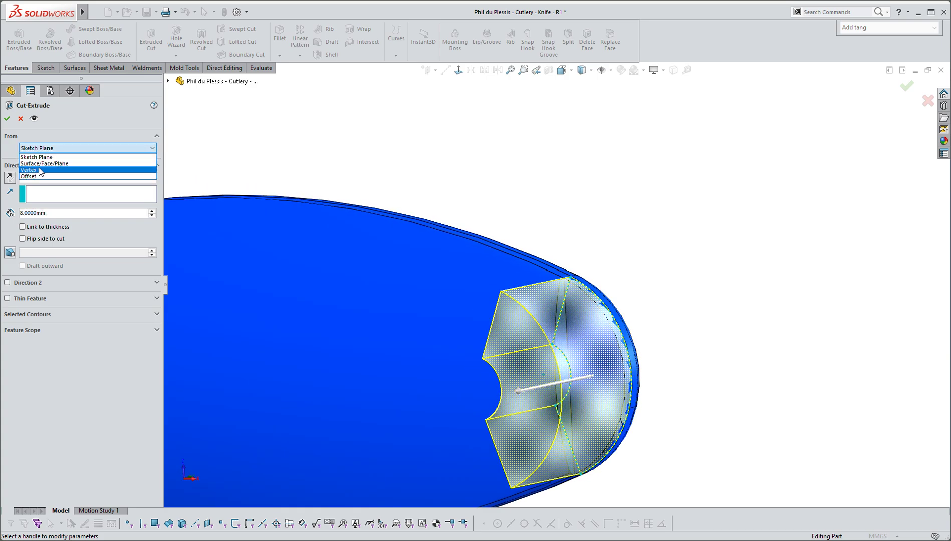
{"action": "left_click", "coordinate": [41, 171]}
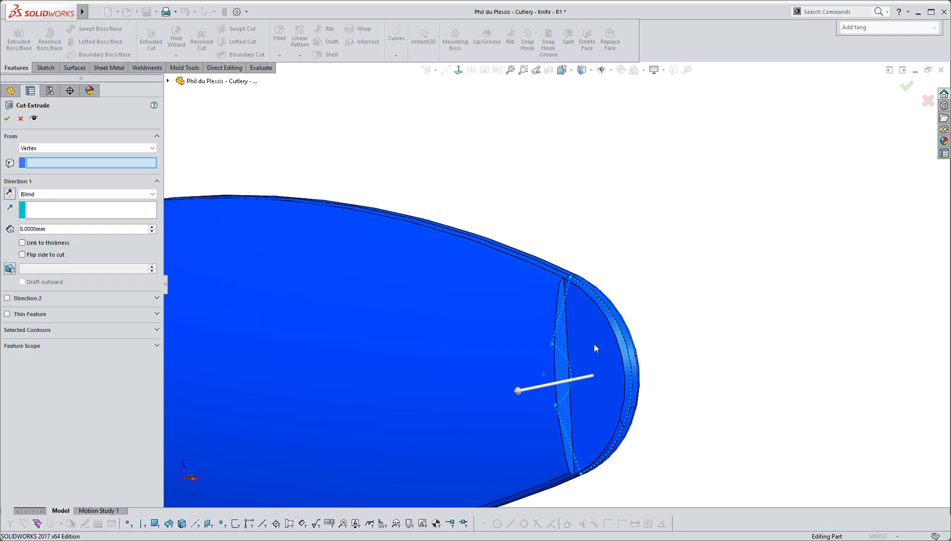
{"action": "left_click", "coordinate": [45, 148]}
{"action": "left_click", "coordinate": [42, 162]}
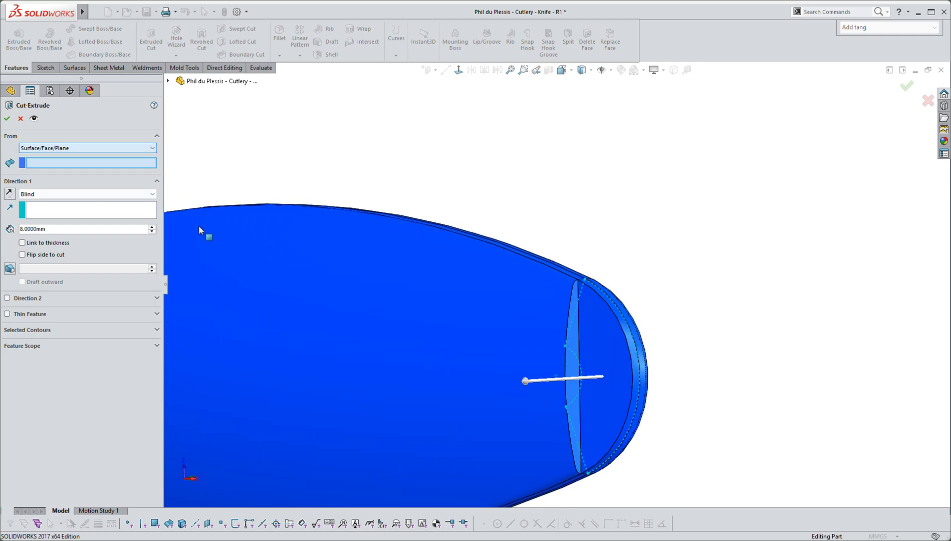
{"action": "left_click", "coordinate": [608, 344]}
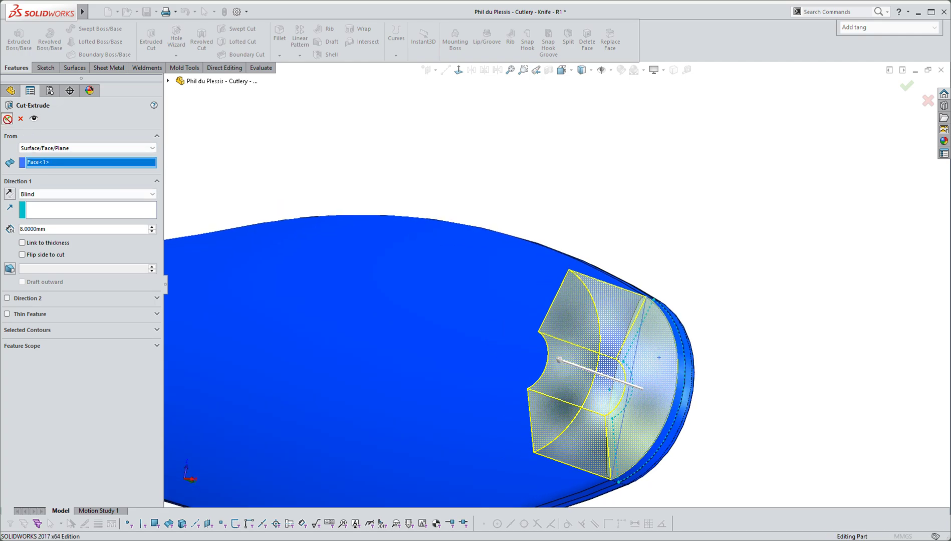
{"action": "left_click", "coordinate": [7, 118]}
{"action": "left_click", "coordinate": [518, 202]}
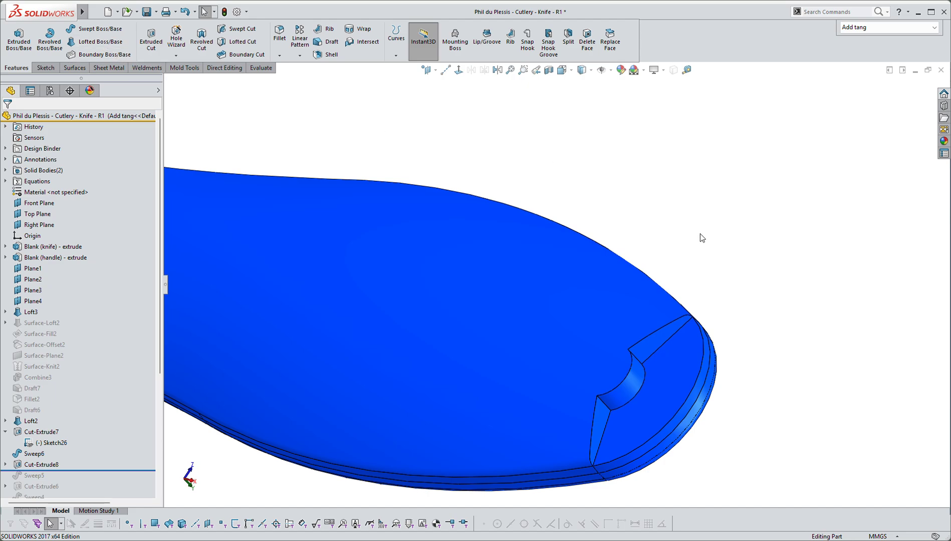
{"action": "scroll", "coordinate": [751, 279], "scroll_direction": "up", "scroll_amount": 4}
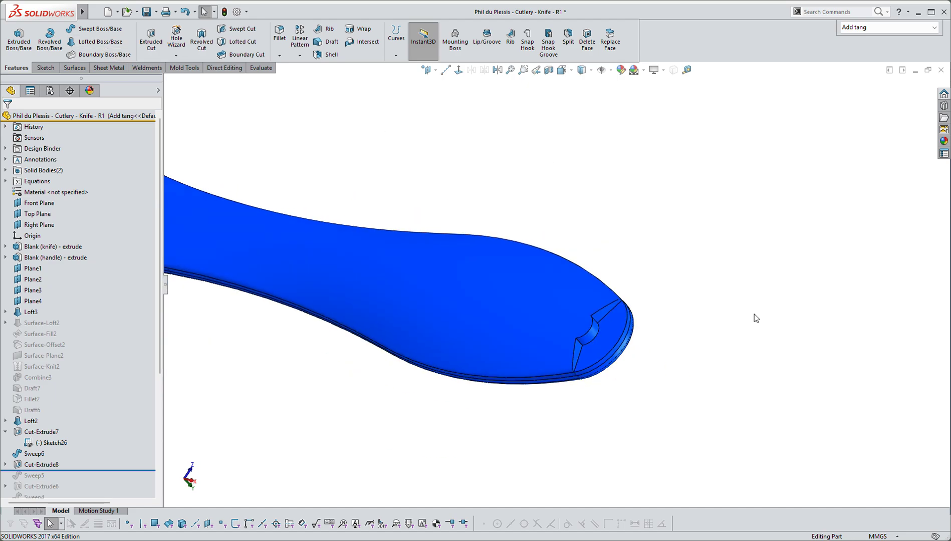
{"action": "middle_click_drag", "start_coordinate": [632, 325], "coordinate": [729, 212]}
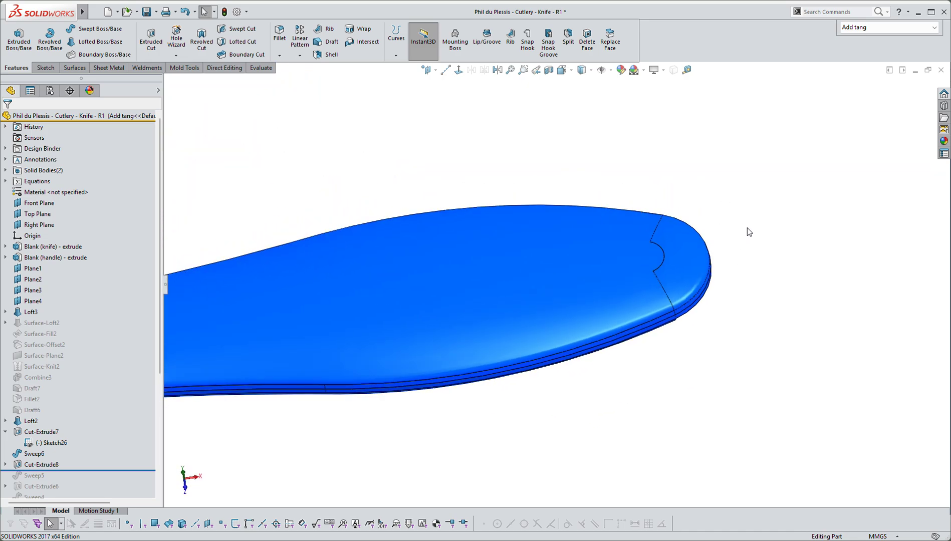